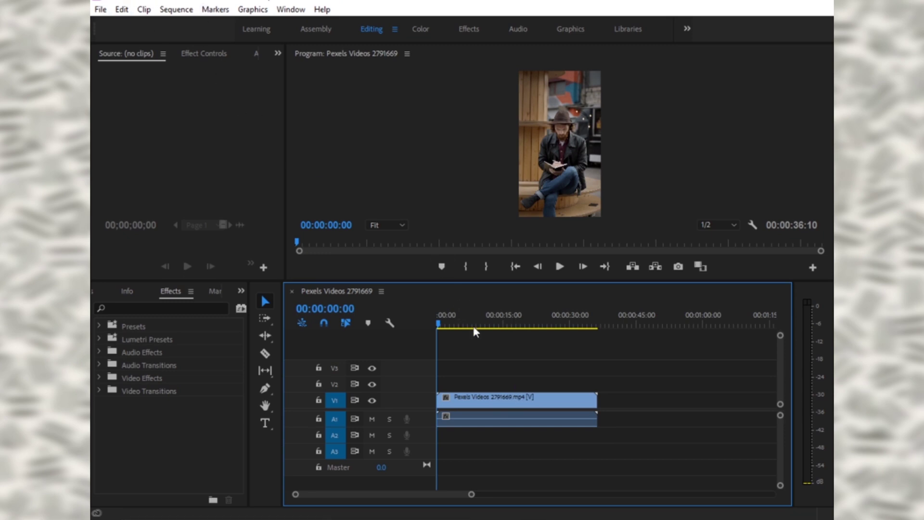
Play the sequence from its beginning and pause at 00:00:01:21
{"action": "key", "text": "space"}
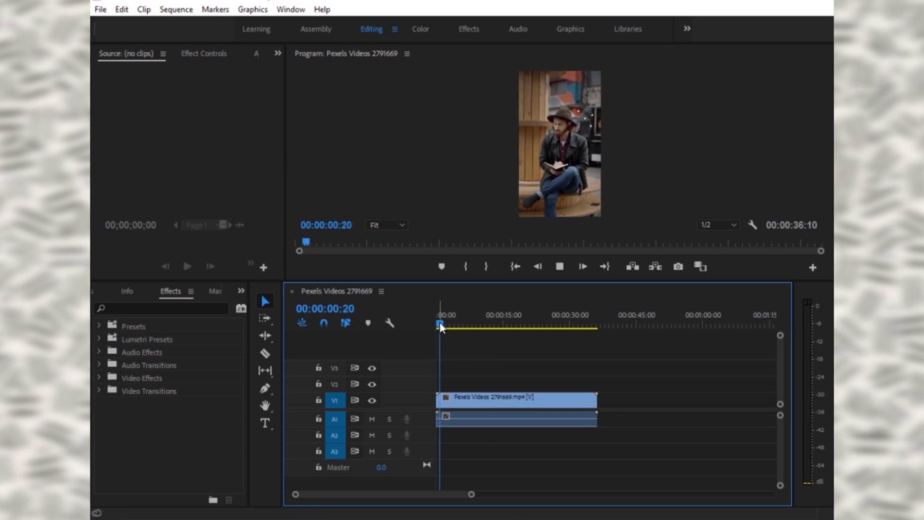
{"action": "mouse_move", "coordinate": [441, 321]}
{"action": "left_mouse_down"}
{"action": "mouse_move", "coordinate": [540, 322]}
{"action": "mouse_move", "coordinate": [423, 319]}
{"action": "left_mouse_up"}
{"action": "key", "text": "space"}
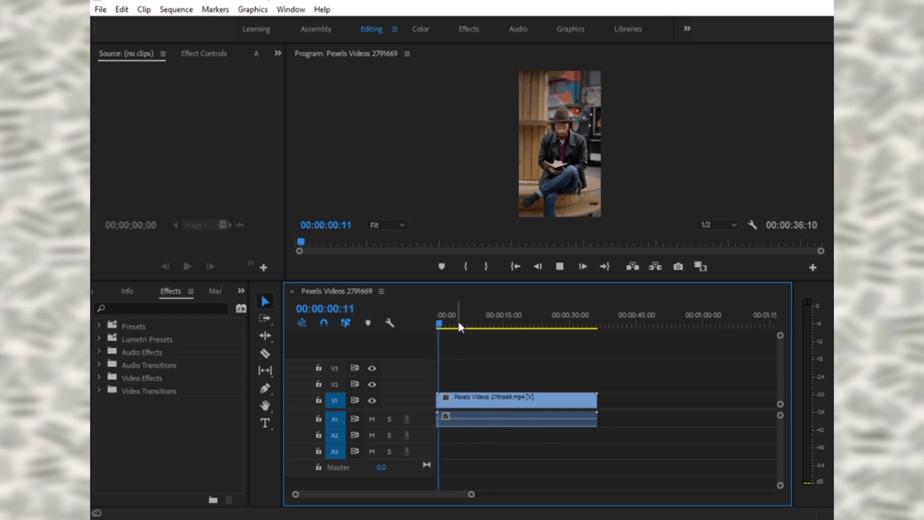
{"action": "key", "text": "space"}
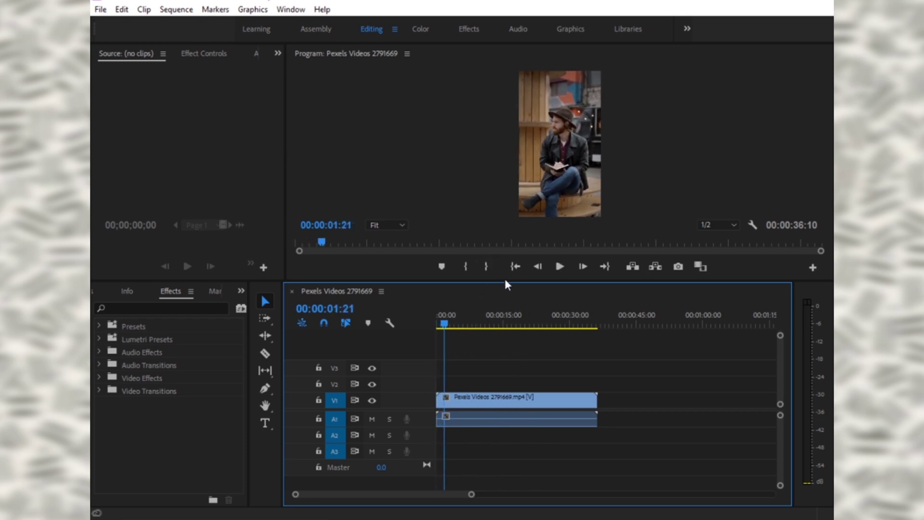
Resize the surrounding panels to give the Program monitor more width and height
{"action": "left_click_drag", "start_coordinate": [504, 282], "coordinate": [513, 406]}
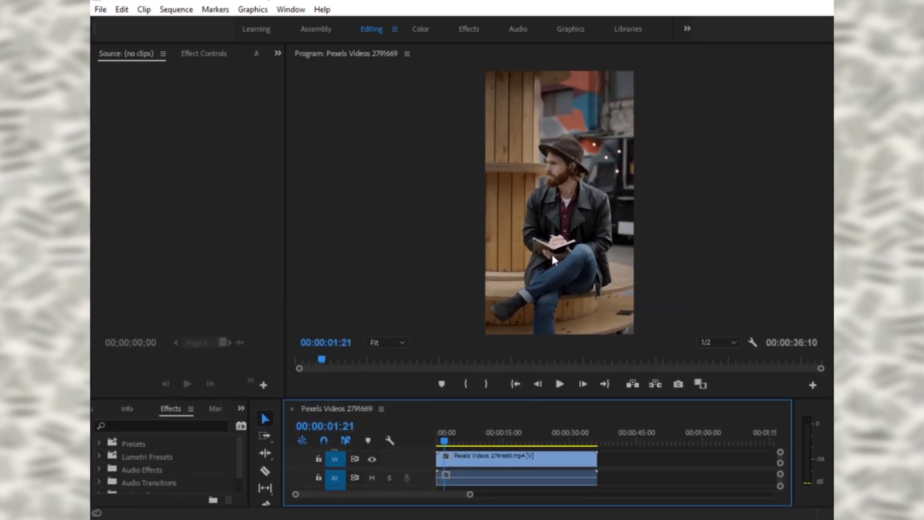
{"action": "left_click_drag", "start_coordinate": [285, 294], "coordinate": [247, 288]}
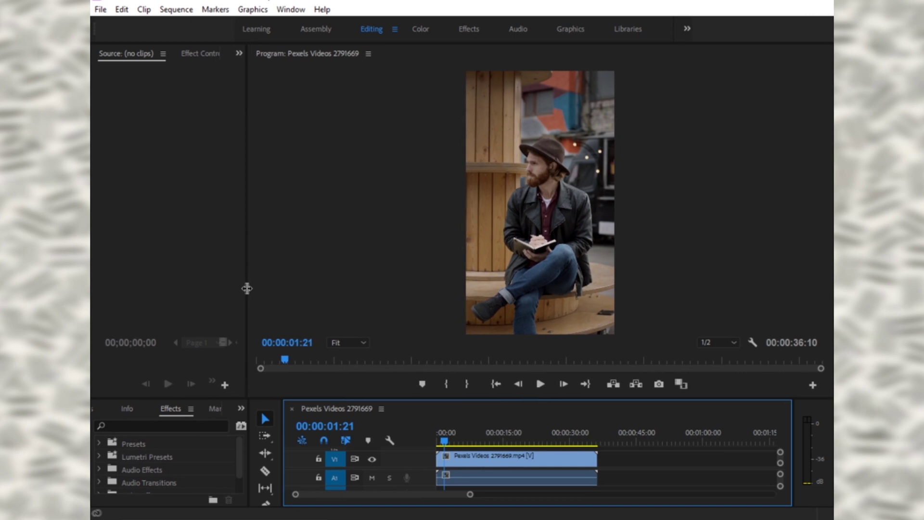
{"action": "left_click_drag", "start_coordinate": [534, 400], "coordinate": [530, 309]}
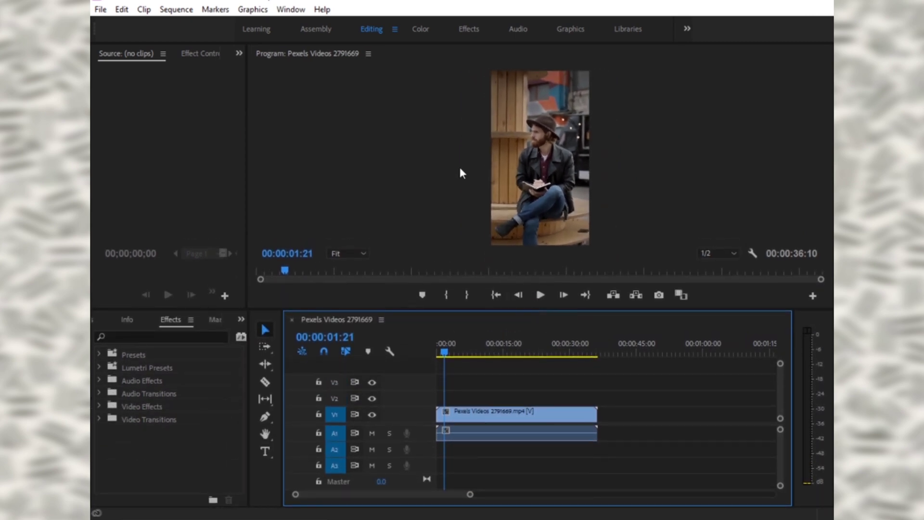
Switch to the Color workspace and select the video clip to review its Creative settings in Lumetri Color
{"action": "left_click", "coordinate": [419, 30]}
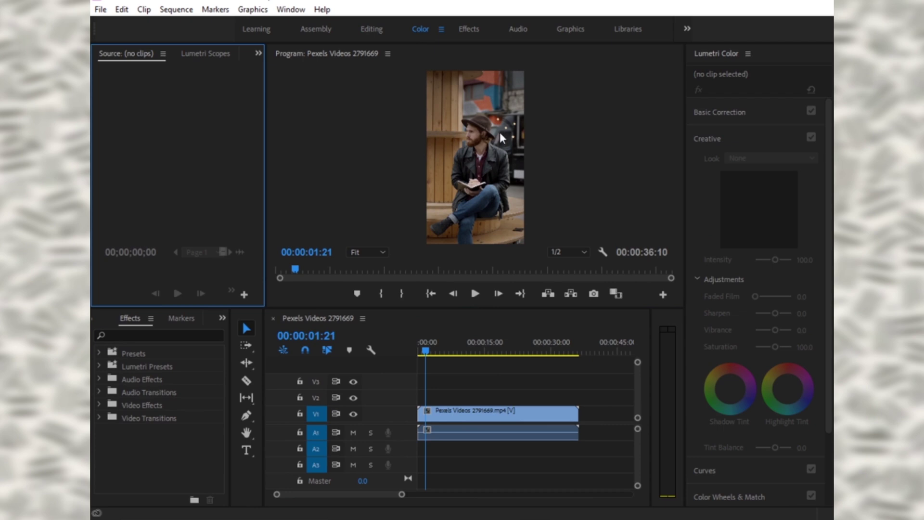
{"action": "left_click", "coordinate": [493, 417]}
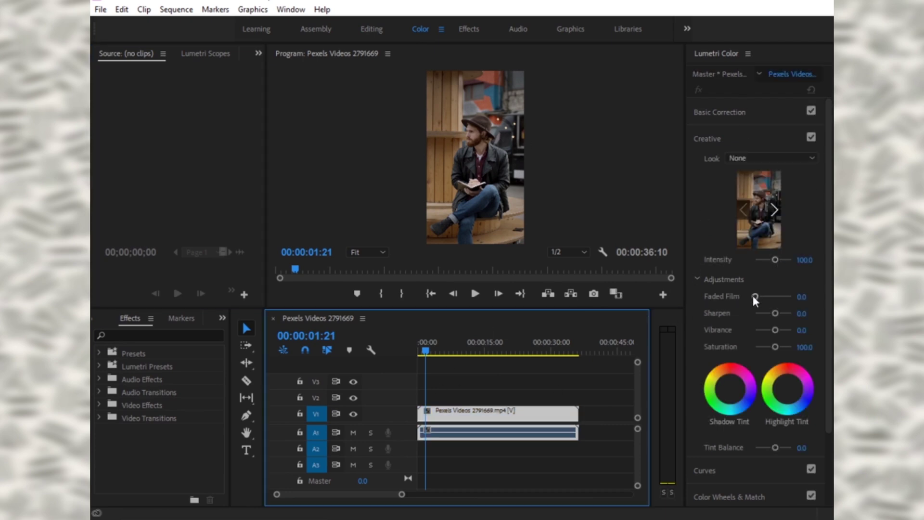
{"action": "scroll", "coordinate": [752, 294], "scroll_direction": "down", "scroll_amount": 3}
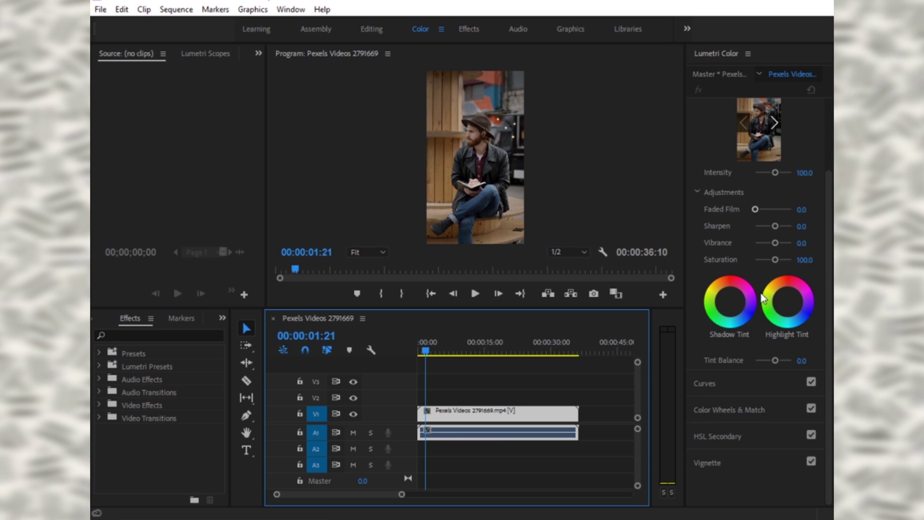
{"action": "scroll", "coordinate": [762, 298], "scroll_direction": "up", "scroll_amount": 3}
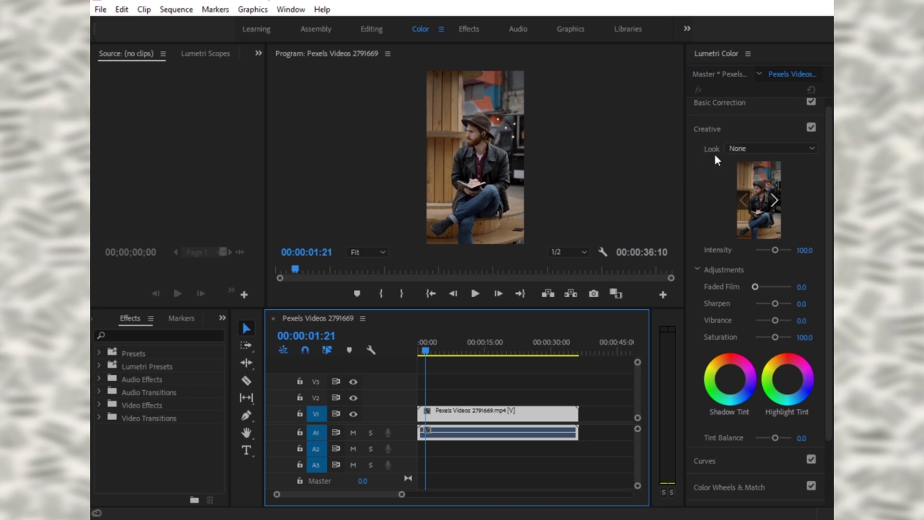
Browse the Creative looks and apply Fuji REALA 500D Kodak 2393 (by Adobe) to the clip
{"action": "left_click", "coordinate": [735, 149]}
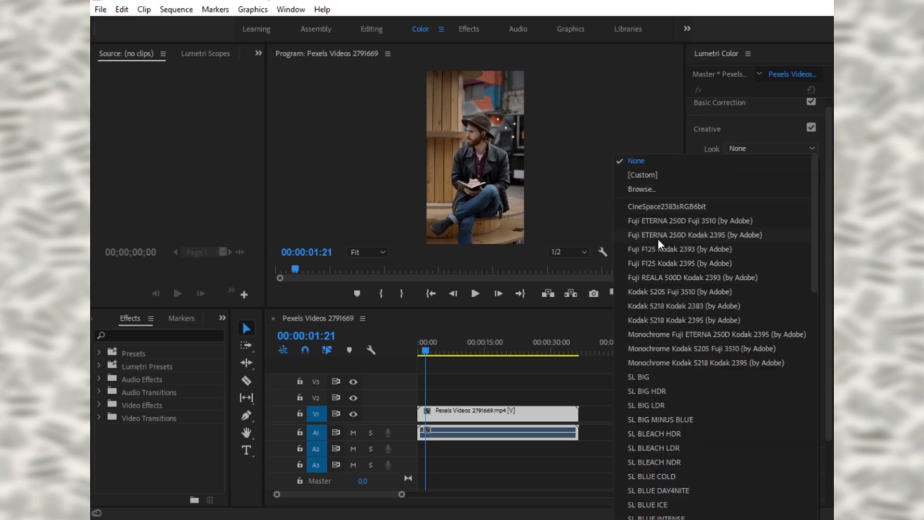
{"action": "scroll", "coordinate": [662, 305], "scroll_direction": "down", "scroll_amount": 10}
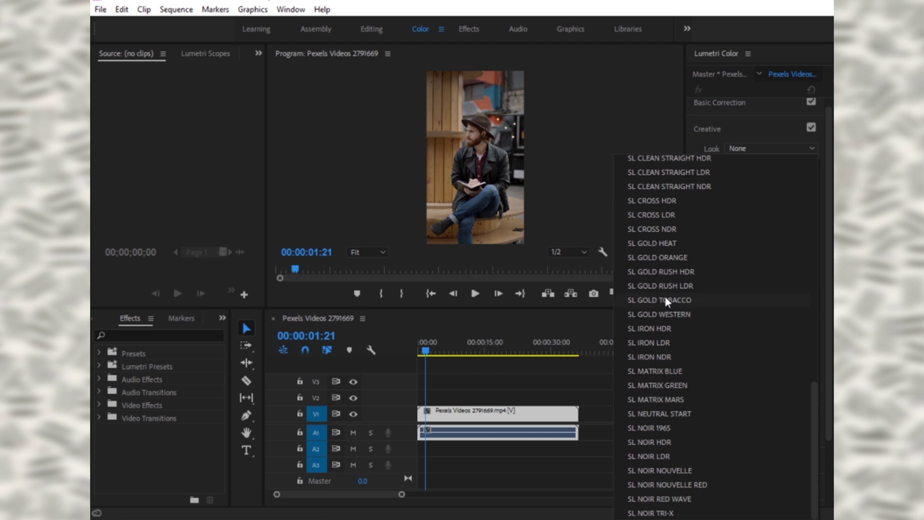
{"action": "scroll", "coordinate": [679, 497], "scroll_direction": "up", "scroll_amount": 10}
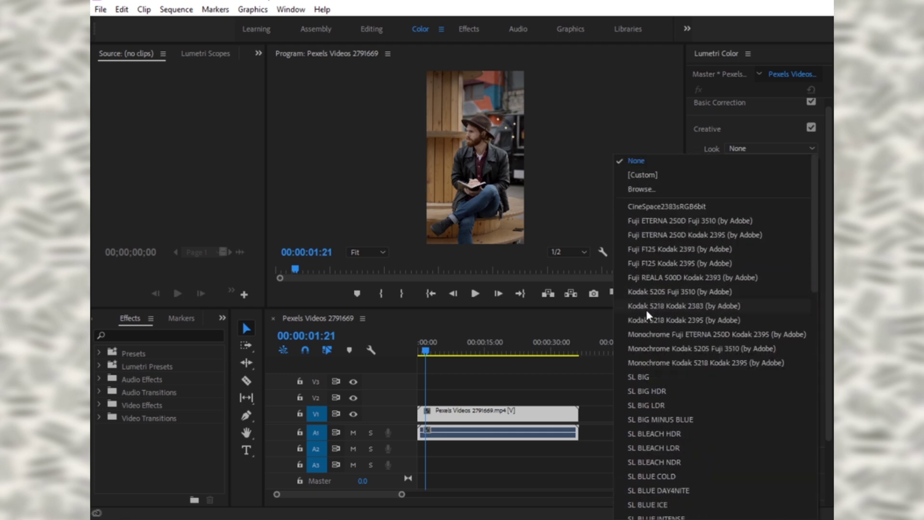
{"action": "left_click", "coordinate": [649, 282]}
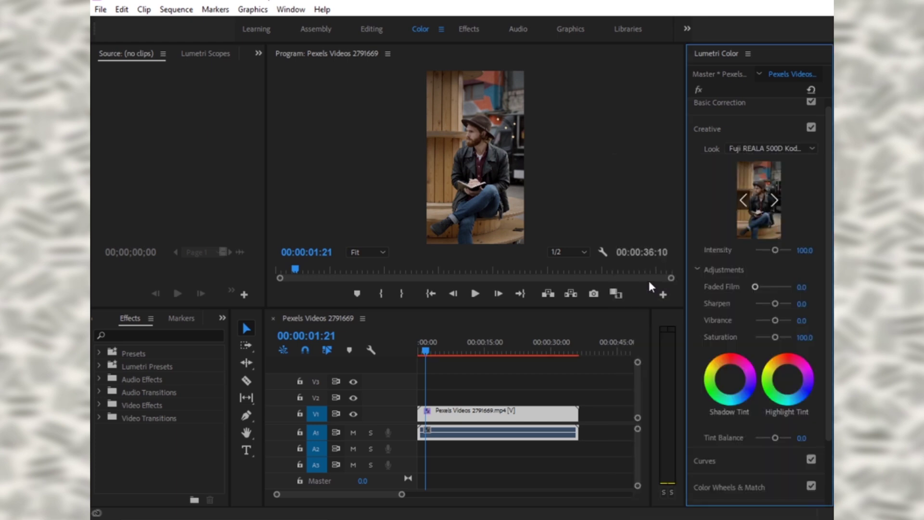
Reset the clip's Creative look to None and return to the Editing workspace
{"action": "left_click", "coordinate": [735, 149]}
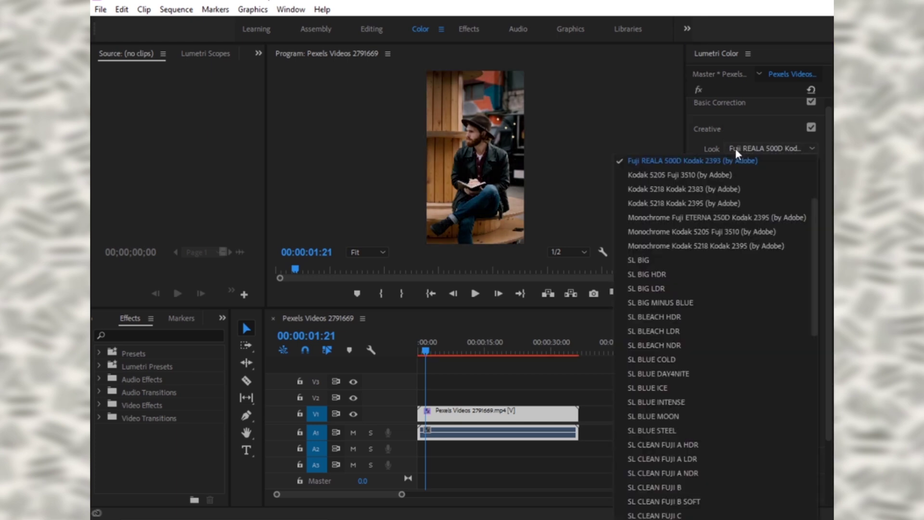
{"action": "scroll", "coordinate": [636, 202], "scroll_direction": "up", "scroll_amount": 3}
{"action": "left_click", "coordinate": [644, 161]}
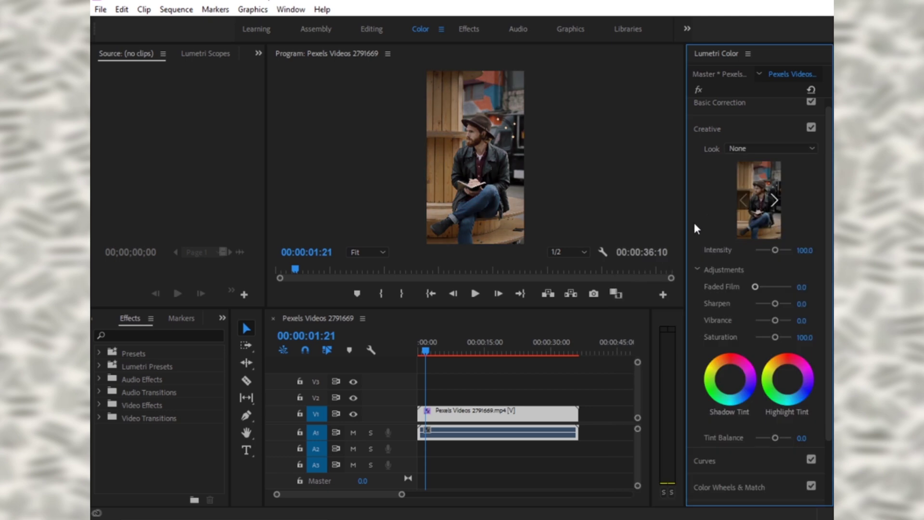
{"action": "left_click", "coordinate": [367, 33]}
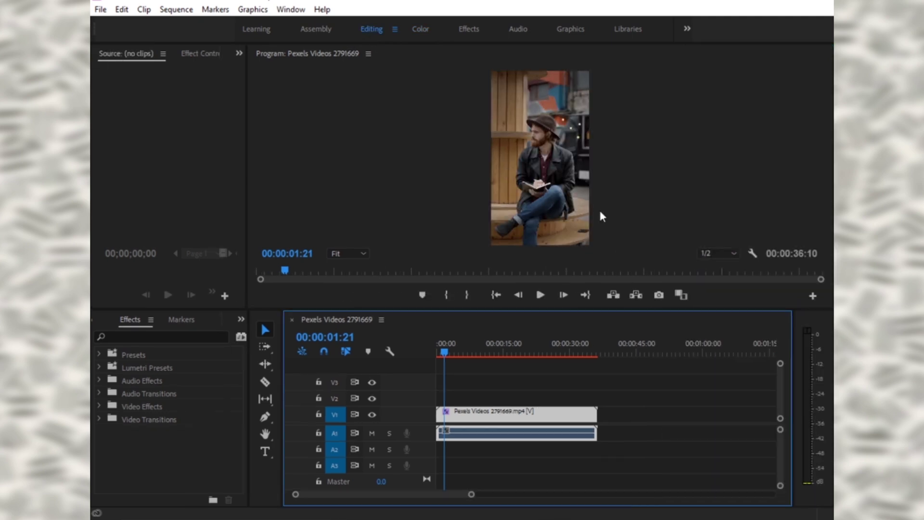
Export the current frame as a BMP still into the Luts folder on the desktop
{"action": "left_click", "coordinate": [658, 295]}
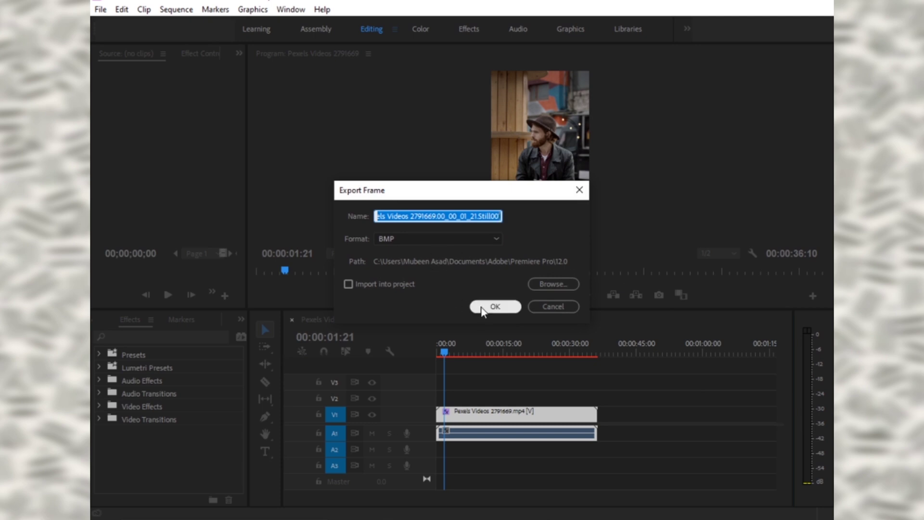
{"action": "left_click", "coordinate": [554, 284]}
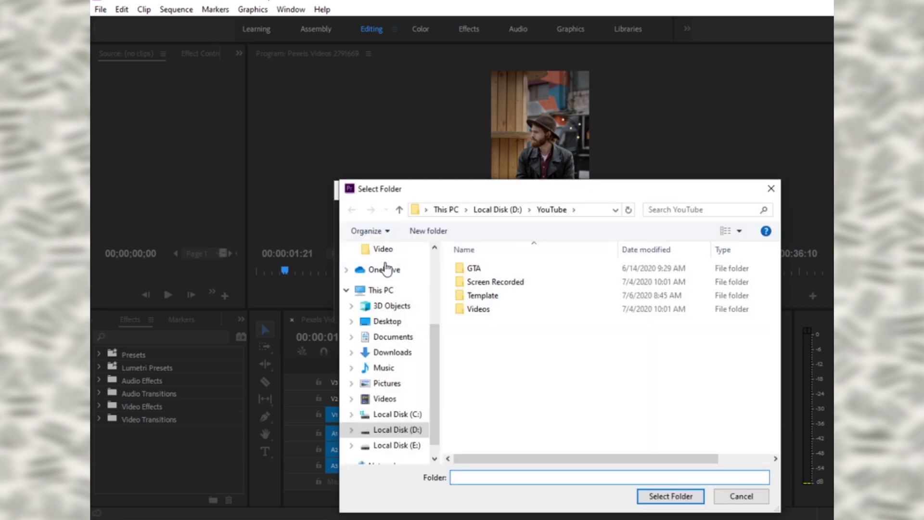
{"action": "key", "text": "Escape"}
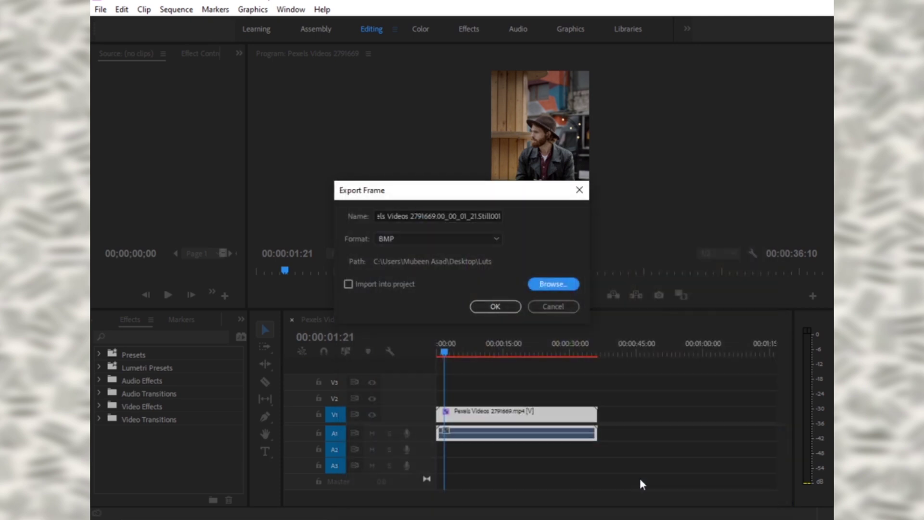
{"action": "left_click", "coordinate": [490, 310]}
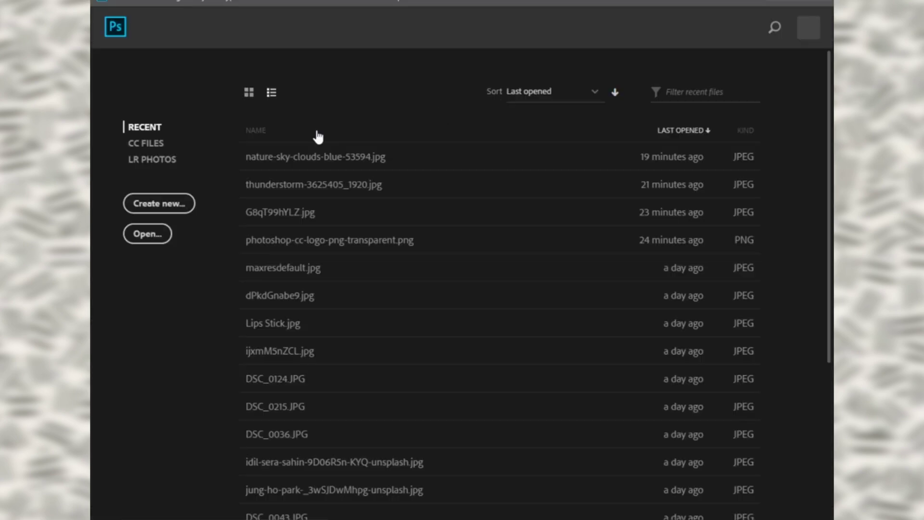
Switch to Photoshop and open the exported still Pexels Videos 2791669.00_00_01_21.Still001.bmp
{"action": "left_click", "coordinate": [147, 234]}
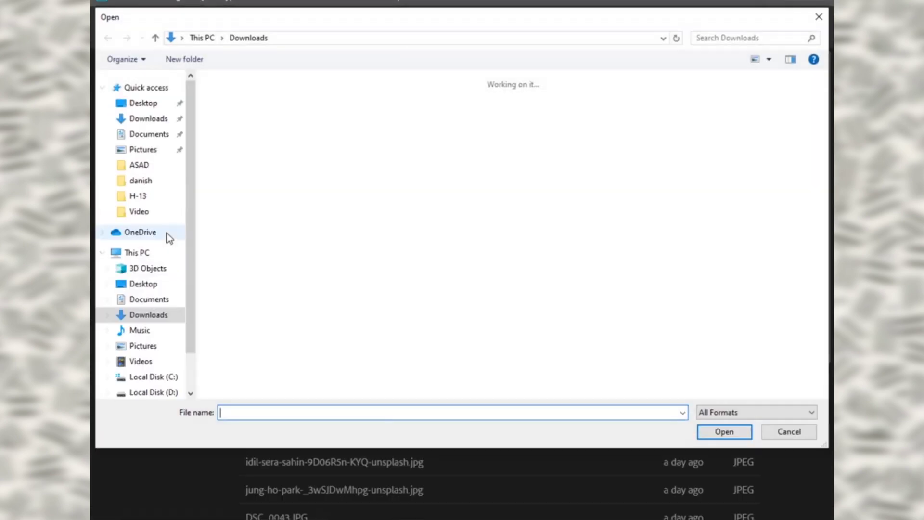
{"action": "left_click", "coordinate": [243, 113]}
{"action": "left_click", "coordinate": [715, 428]}
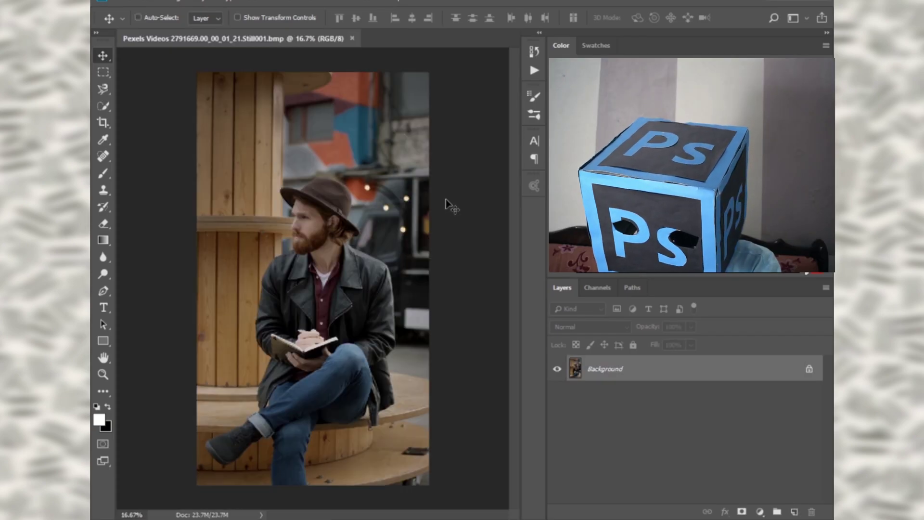
Examine the still's detail up close around the man's jacket, neck and beard, and return to the full image
{"action": "scroll", "coordinate": [446, 207], "scroll_direction": "up", "scroll_amount": 1}
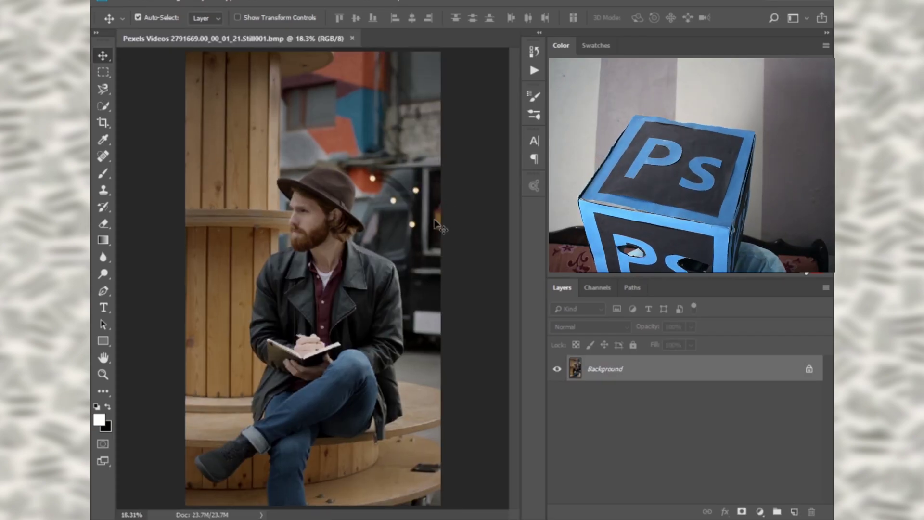
{"action": "key", "text": "ctrl+plus"}
{"action": "key", "text": "ctrl+plus"}
{"action": "key", "text": "ctrl+plus"}
{"action": "key", "text": "ctrl+plus"}
{"action": "key", "text": "ctrl+plus"}
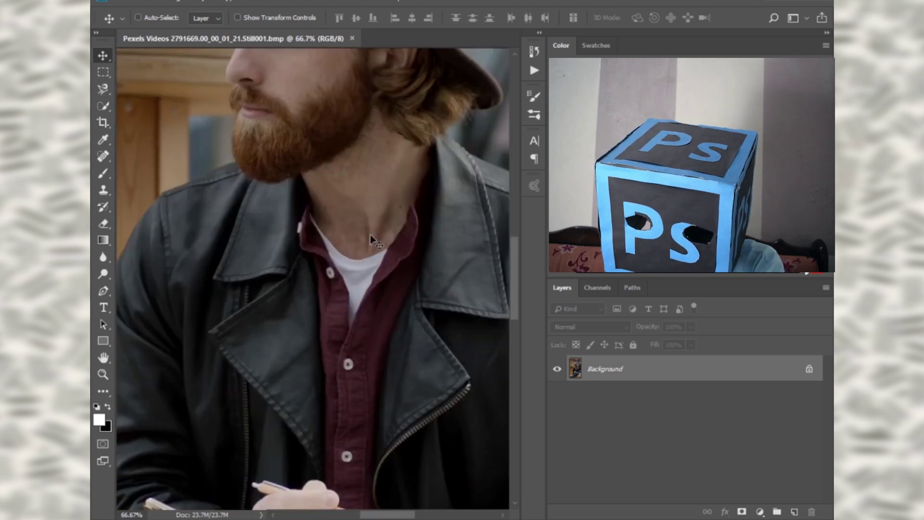
{"action": "scroll", "coordinate": [371, 234], "scroll_direction": "up", "scroll_amount": 2}
{"action": "left_click_drag", "start_coordinate": [371, 234], "coordinate": [373, 266]}
{"action": "scroll", "coordinate": [372, 265], "scroll_direction": "up", "scroll_amount": 10}
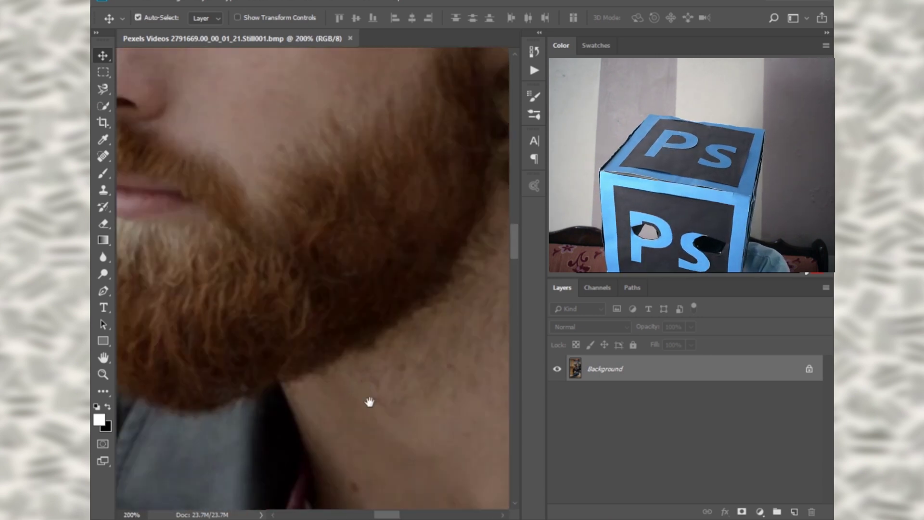
{"action": "key", "text": "ctrl+0"}
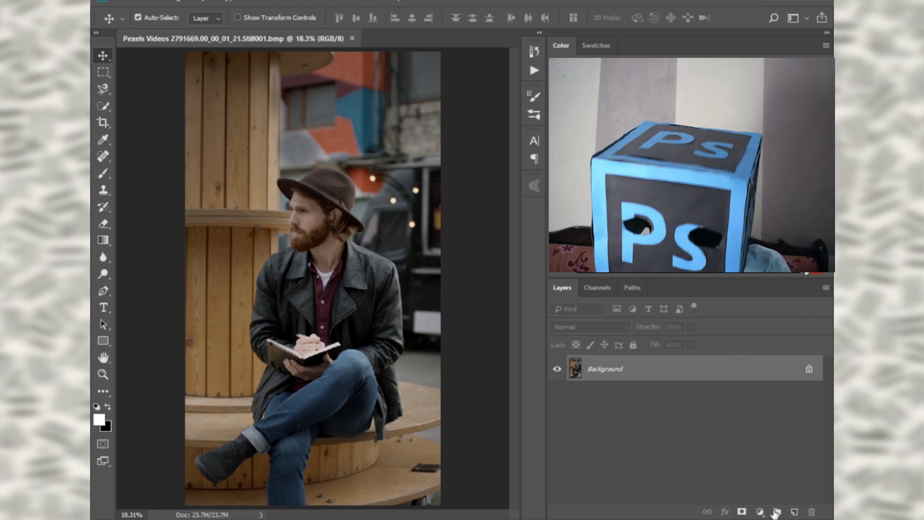
Add a Curves adjustment layer and set its auto color correction algorithm to Find Dark & Light Colors
{"action": "left_click", "coordinate": [760, 512]}
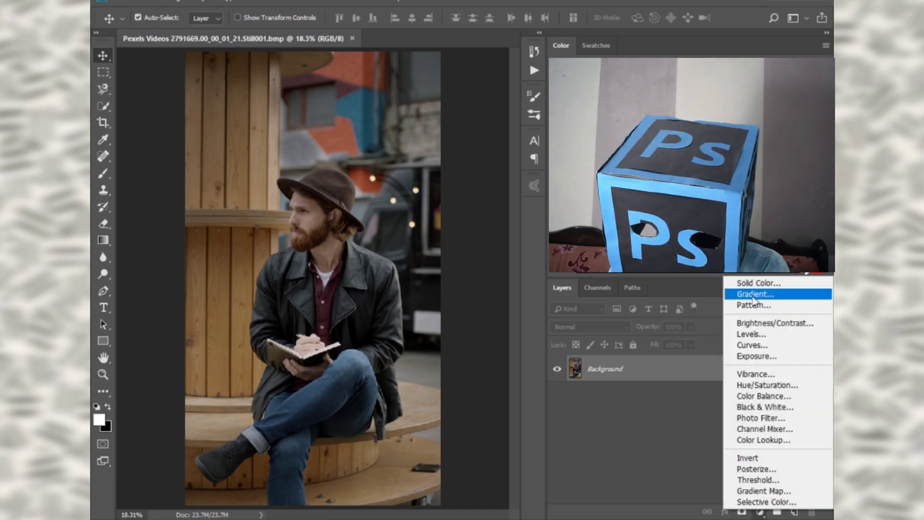
{"action": "left_click", "coordinate": [750, 345]}
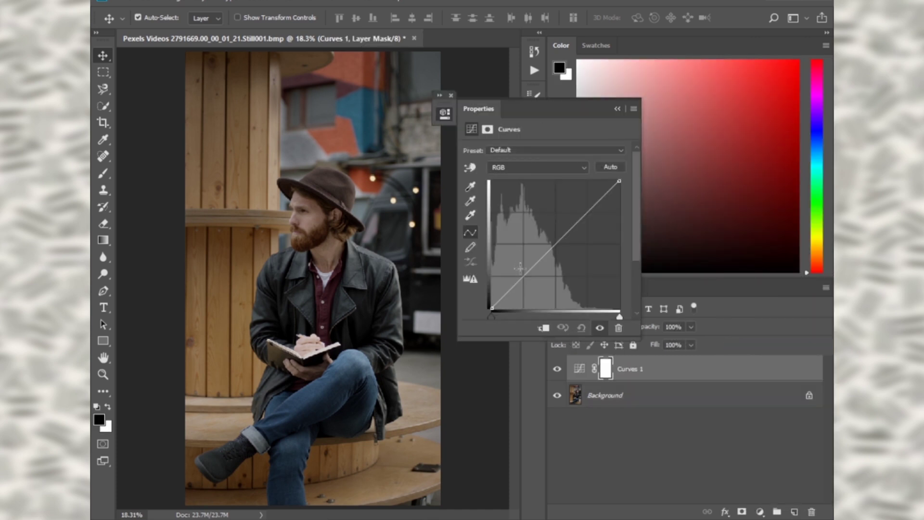
{"action": "left_click", "coordinate": [607, 167]}
{"action": "left_click", "coordinate": [608, 167], "text": "alt"}
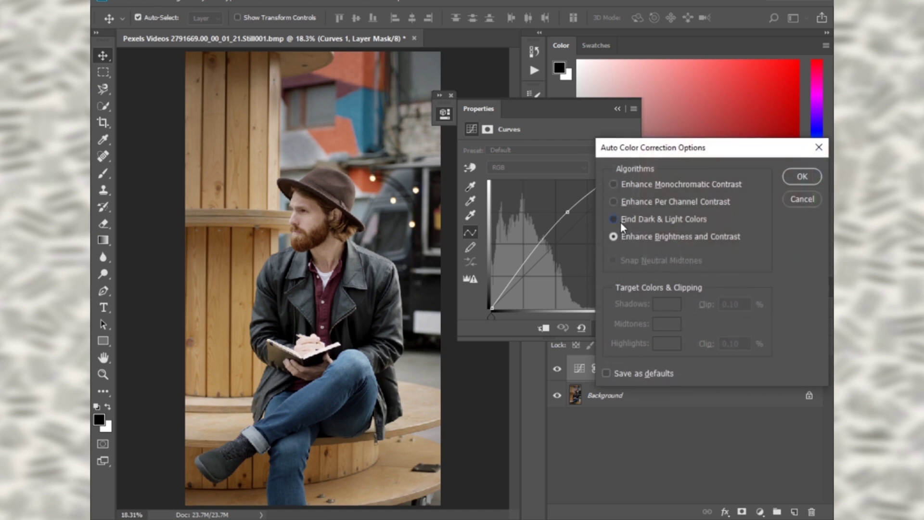
{"action": "left_click", "coordinate": [620, 220]}
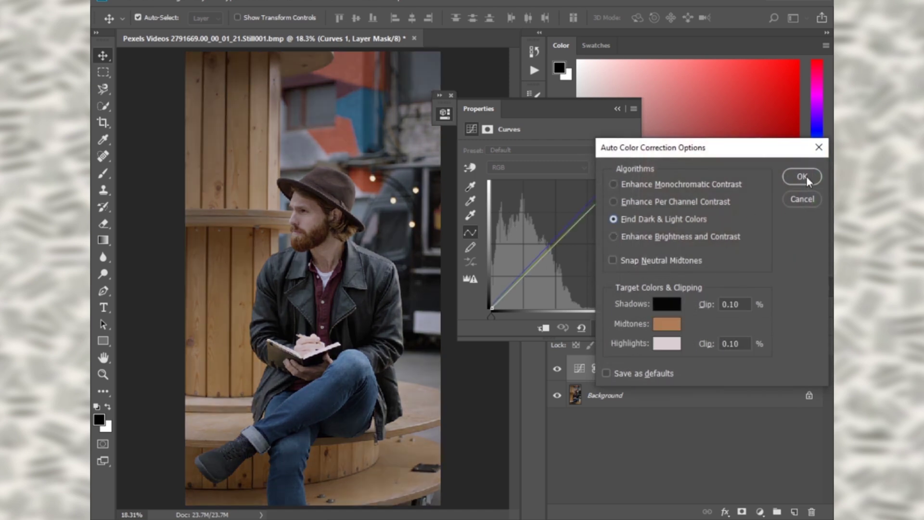
{"action": "left_click", "coordinate": [802, 176]}
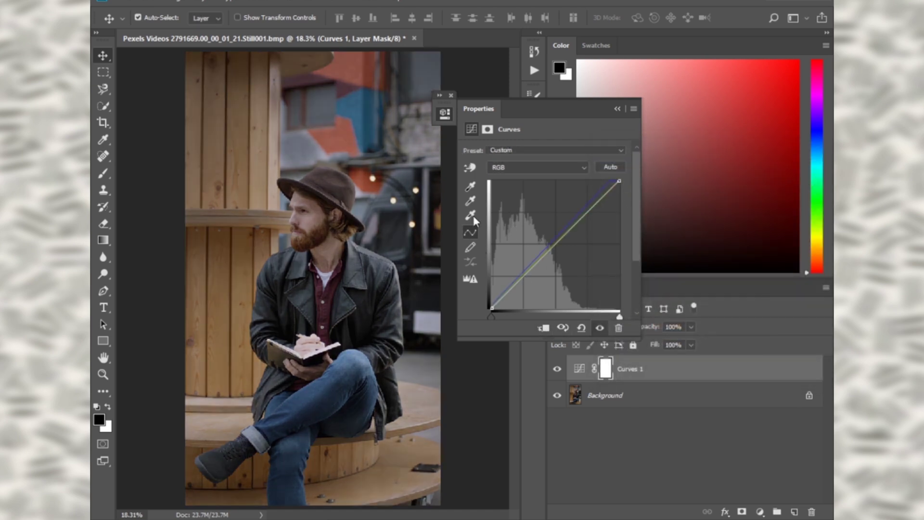
Enable Snap Neutral Midtones in the Curves auto color correction options and set the midtones target color to 808080
{"action": "left_click", "coordinate": [613, 164], "text": "alt"}
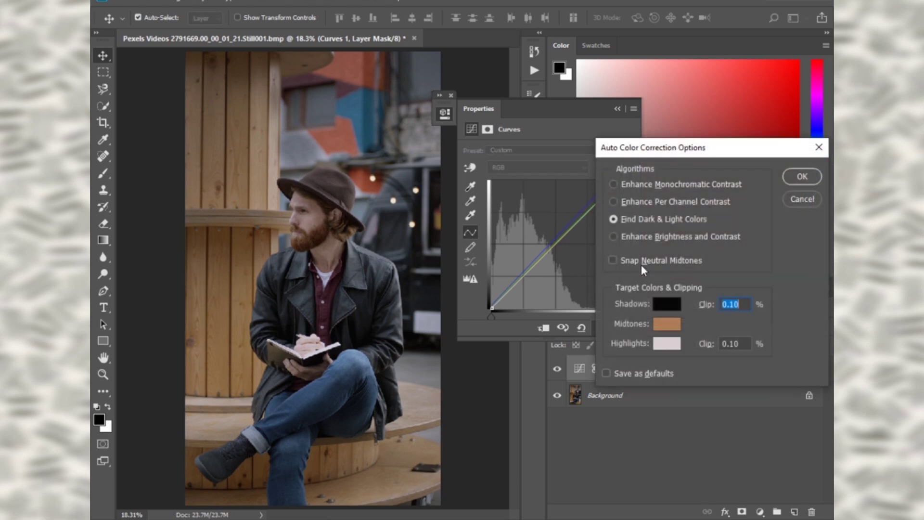
{"action": "left_click", "coordinate": [612, 262]}
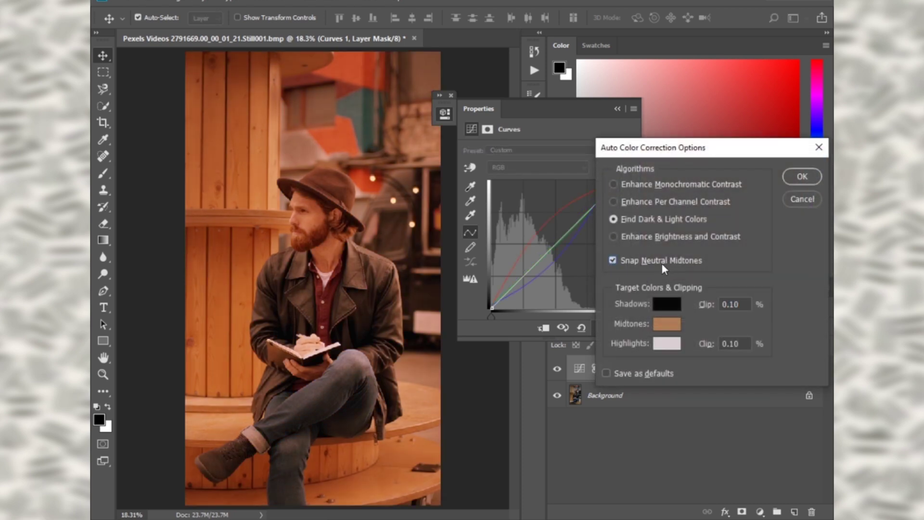
{"action": "left_click", "coordinate": [666, 324]}
{"action": "type", "text": "808080"}
{"action": "left_click", "coordinate": [782, 102]}
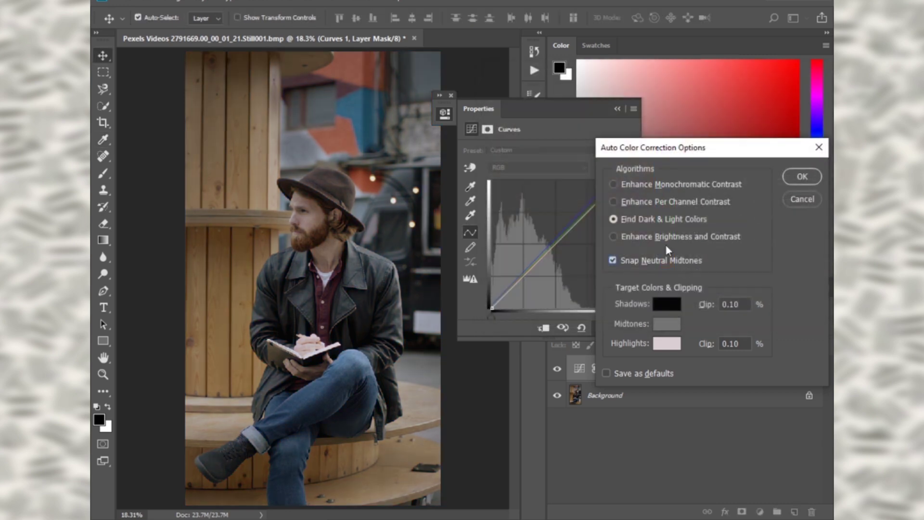
Set the highlights target color to ffffff in the Curves auto color correction options and accept the options
{"action": "left_click", "coordinate": [666, 343]}
{"action": "type", "text": "ffffff"}
{"action": "left_click", "coordinate": [783, 100]}
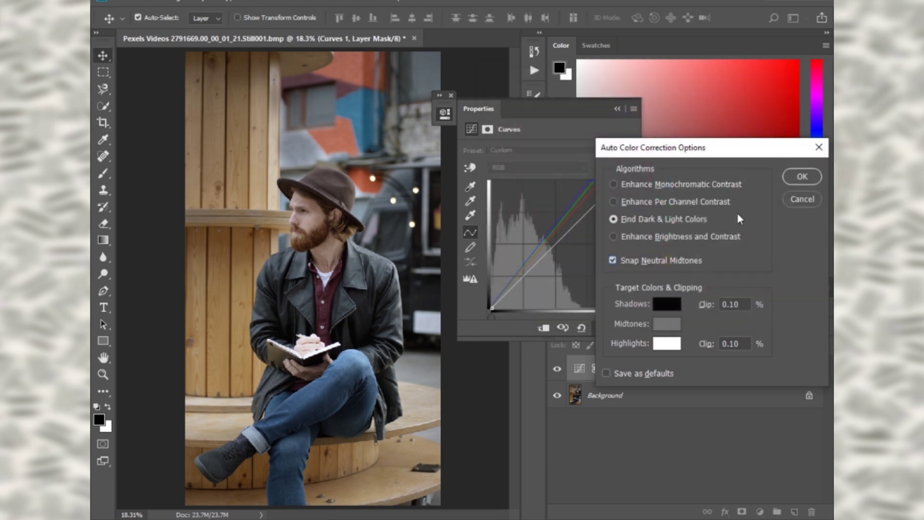
{"action": "left_click", "coordinate": [801, 177]}
Pull the RGB curve slightly down just above its midpoint to darken the still, and close the Curves properties
{"action": "left_click", "coordinate": [471, 211]}
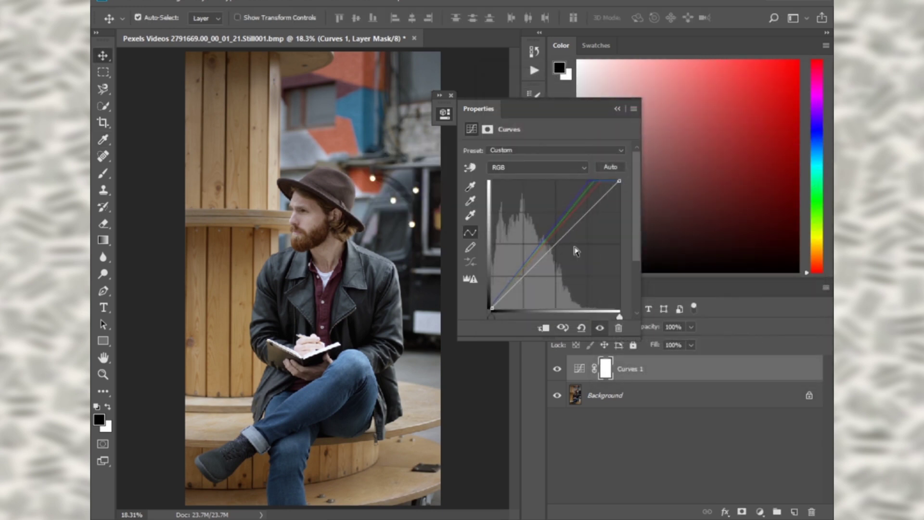
{"action": "left_click_drag", "start_coordinate": [558, 241], "coordinate": [560, 249]}
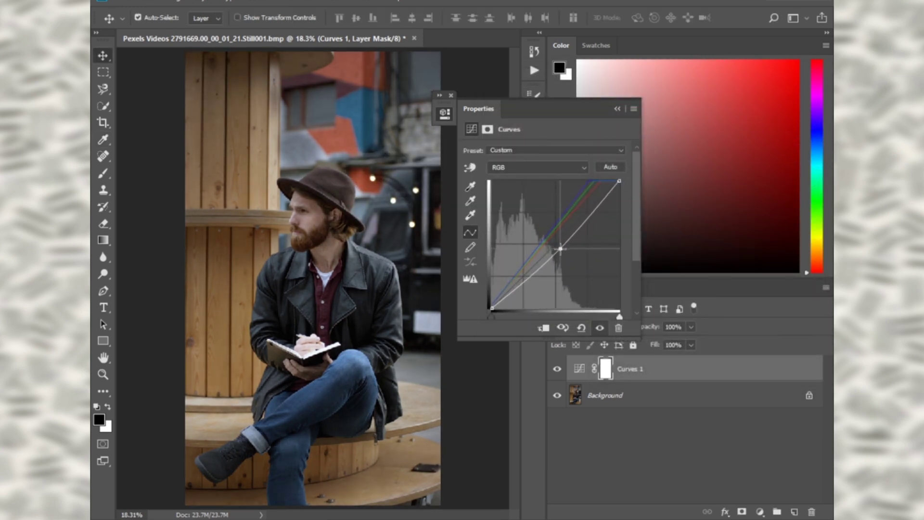
{"action": "left_click", "coordinate": [617, 108]}
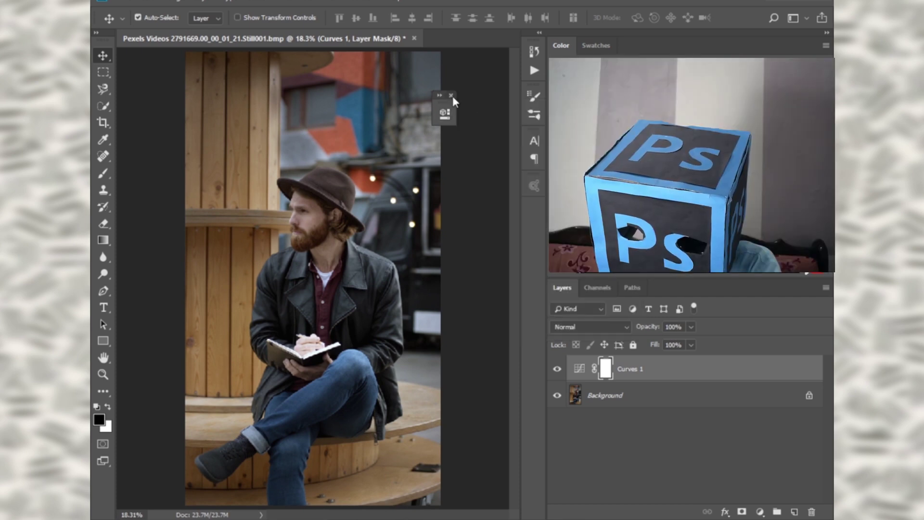
{"action": "left_click", "coordinate": [451, 96]}
Compare the still with and without the Curves 1 adjustment
{"action": "left_click", "coordinate": [557, 368]}
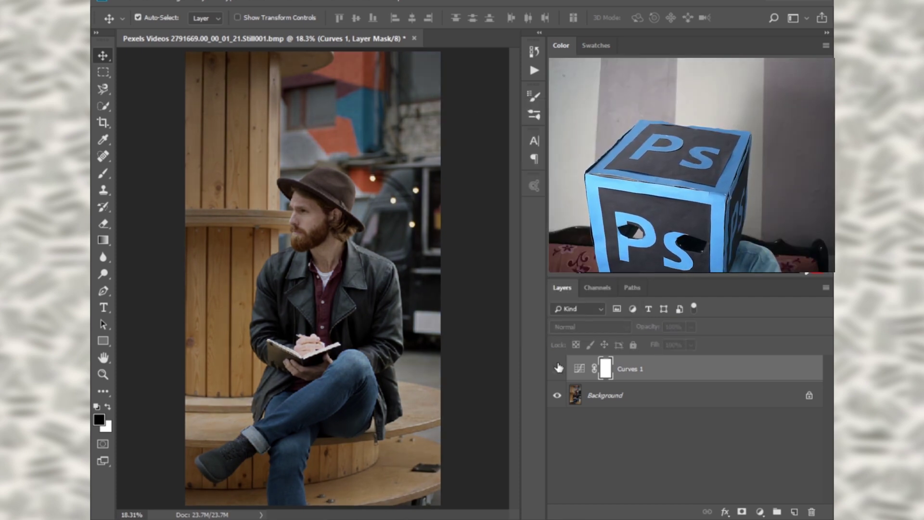
{"action": "left_click", "coordinate": [557, 369]}
{"action": "left_click", "coordinate": [558, 369]}
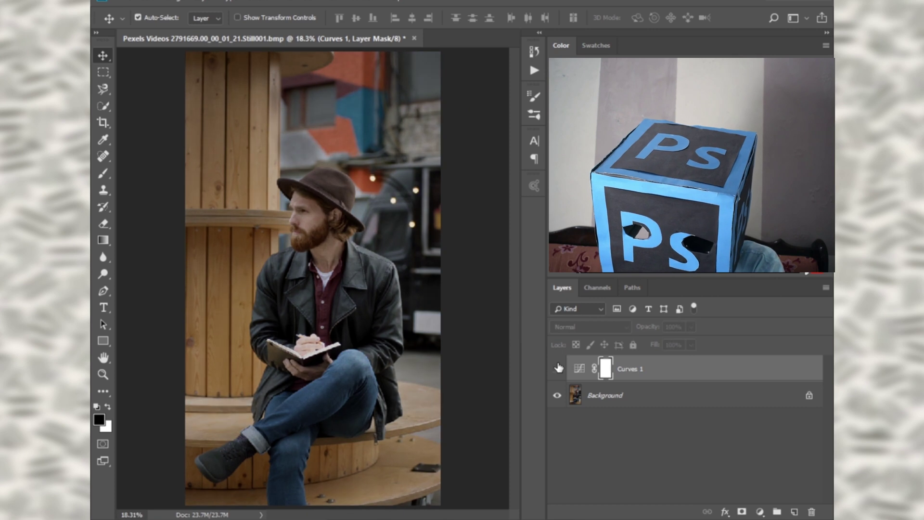
{"action": "left_click", "coordinate": [557, 369]}
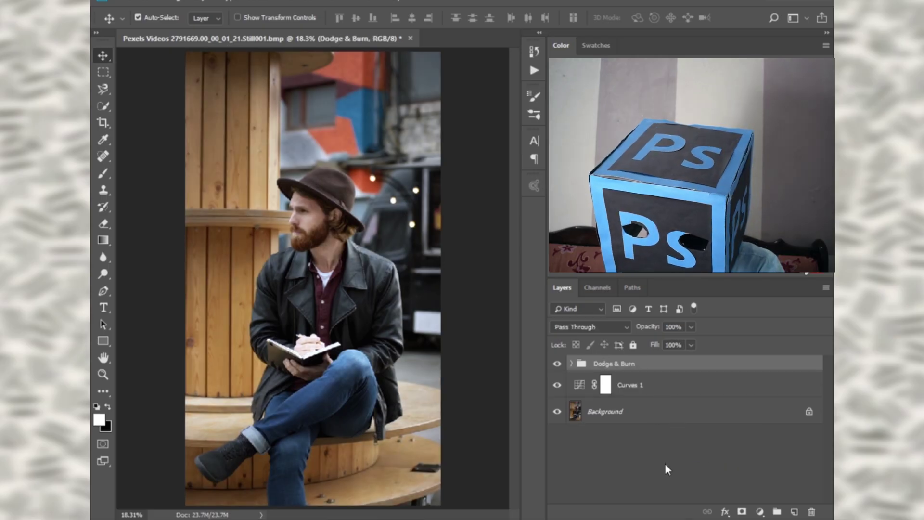
Compare the still with and without the Dodge & Burn group, leaving the group visible
{"action": "left_click", "coordinate": [655, 457]}
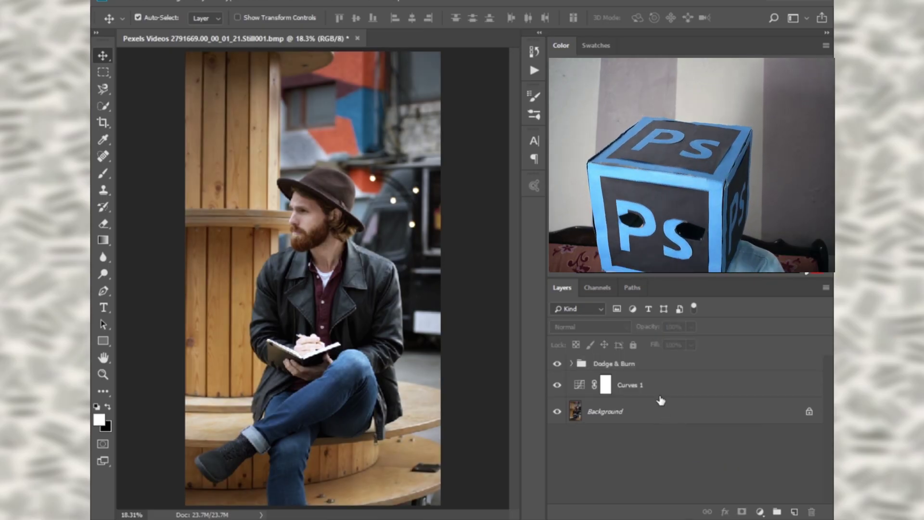
{"action": "left_click", "coordinate": [654, 370]}
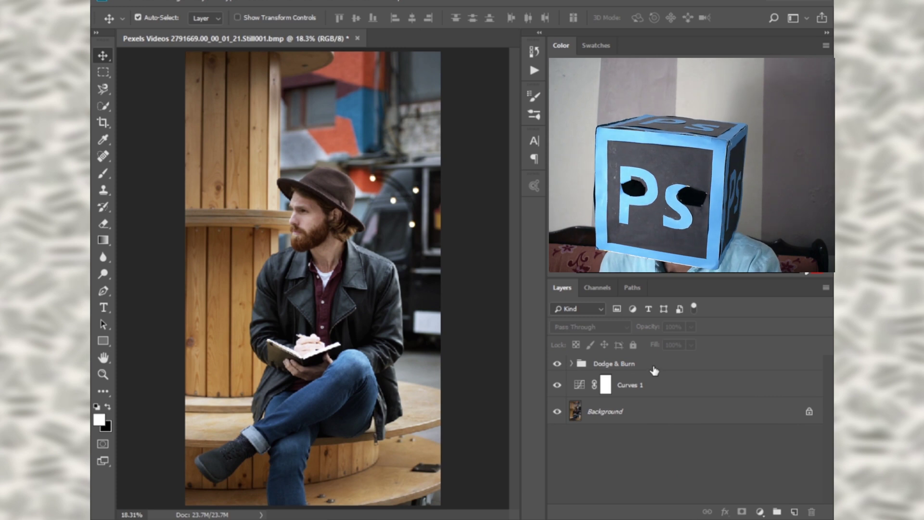
{"action": "left_click", "coordinate": [558, 365]}
{"action": "left_click", "coordinate": [558, 365]}
{"action": "left_click", "coordinate": [558, 365]}
{"action": "left_click", "coordinate": [559, 365]}
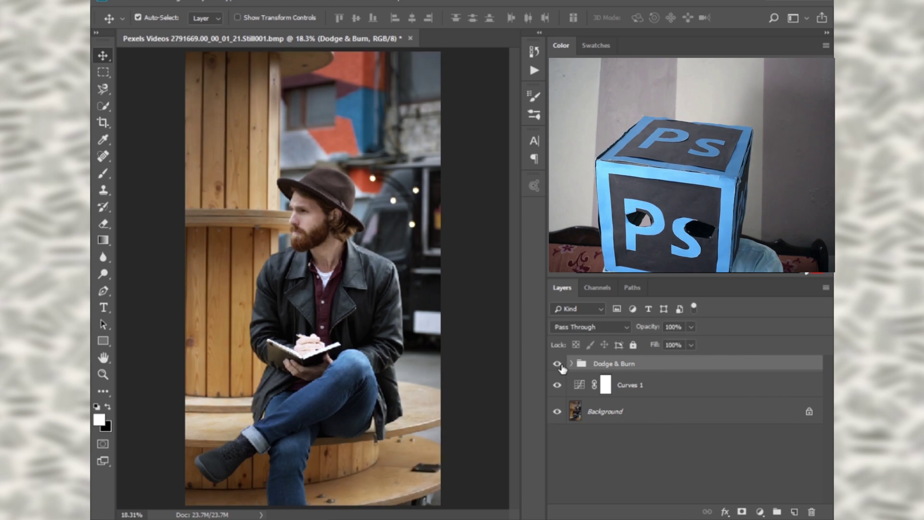
{"action": "left_click", "coordinate": [558, 364]}
{"action": "left_click", "coordinate": [558, 365]}
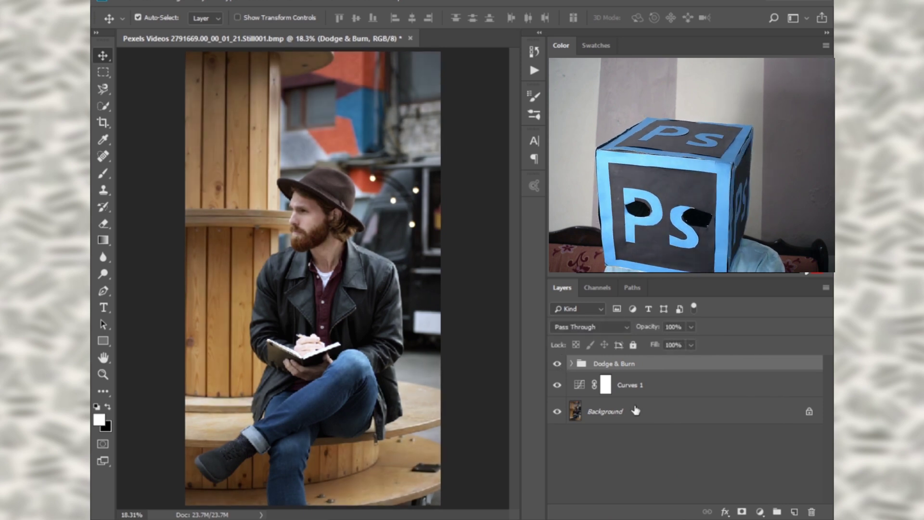
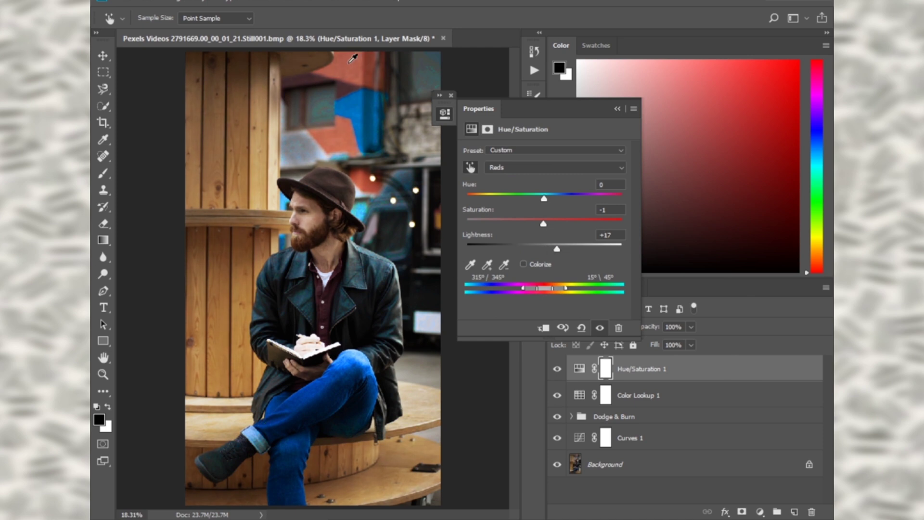
Close the Hue/Saturation properties and compare the still with and without the Hue/Saturation 1 adjustment
{"action": "left_click", "coordinate": [452, 96]}
{"action": "left_click", "coordinate": [557, 369]}
{"action": "left_click", "coordinate": [557, 369]}
{"action": "left_click", "coordinate": [556, 369]}
{"action": "left_click", "coordinate": [557, 370]}
{"action": "left_click", "coordinate": [557, 369]}
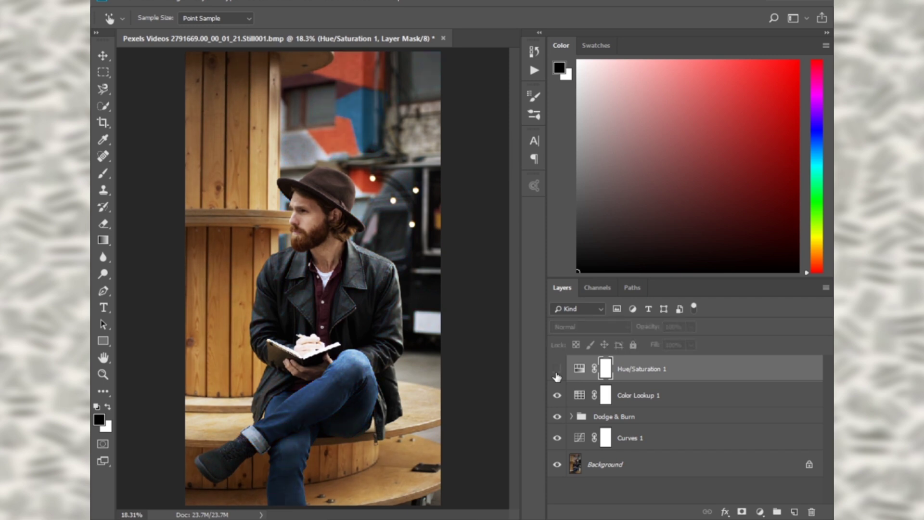
{"action": "left_click", "coordinate": [557, 369]}
Sample the man's jeans in the Hue/Saturation 1 layer and set the Blues saturation to about -45
{"action": "double_click", "coordinate": [579, 368]}
{"action": "left_click", "coordinate": [471, 167]}
{"action": "left_click", "coordinate": [358, 369]}
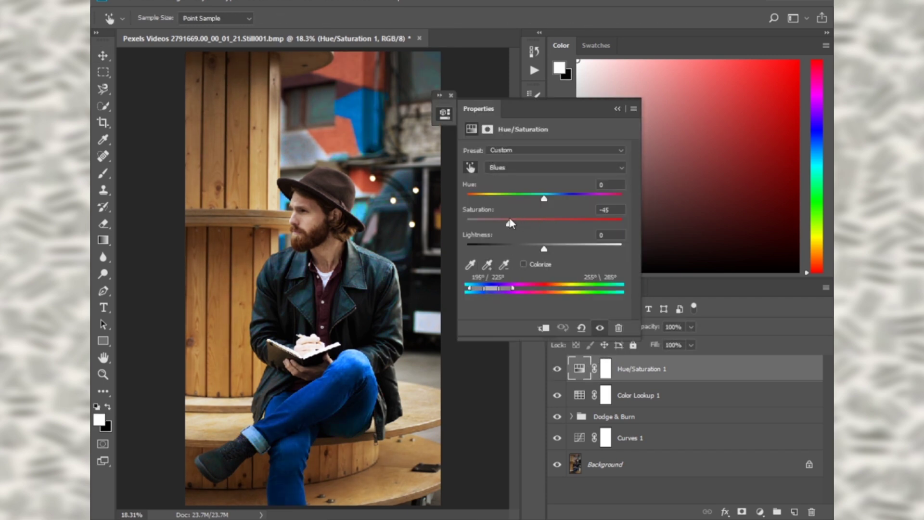
{"action": "left_click", "coordinate": [451, 95]}
Toggle the Hue/Saturation 1 layer to check the effect of the Blues change, leaving it visible
{"action": "left_click", "coordinate": [557, 369]}
{"action": "left_click", "coordinate": [557, 369]}
{"action": "left_click", "coordinate": [557, 370]}
{"action": "left_click", "coordinate": [557, 370]}
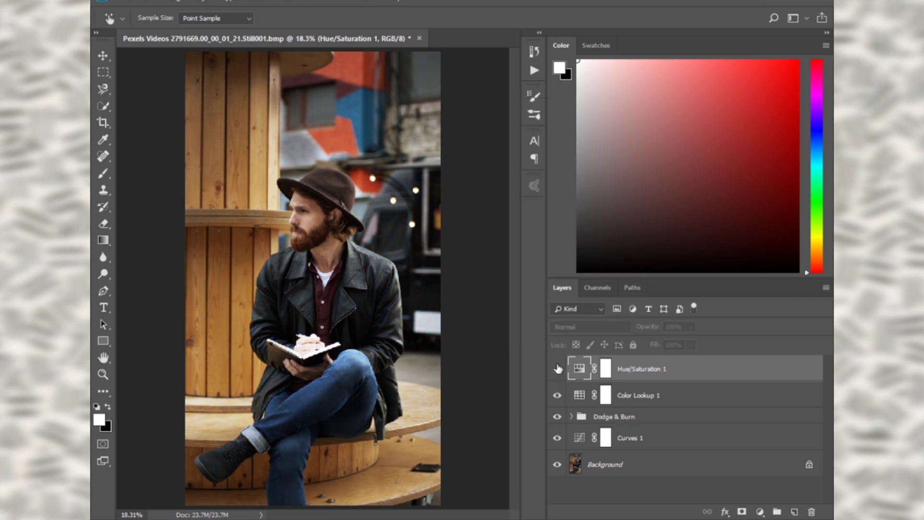
{"action": "left_click", "coordinate": [556, 369]}
Set the Cyans saturation to about +41 in the Hue/Saturation 1 layer and close its properties
{"action": "double_click", "coordinate": [579, 368]}
{"action": "left_click", "coordinate": [470, 167]}
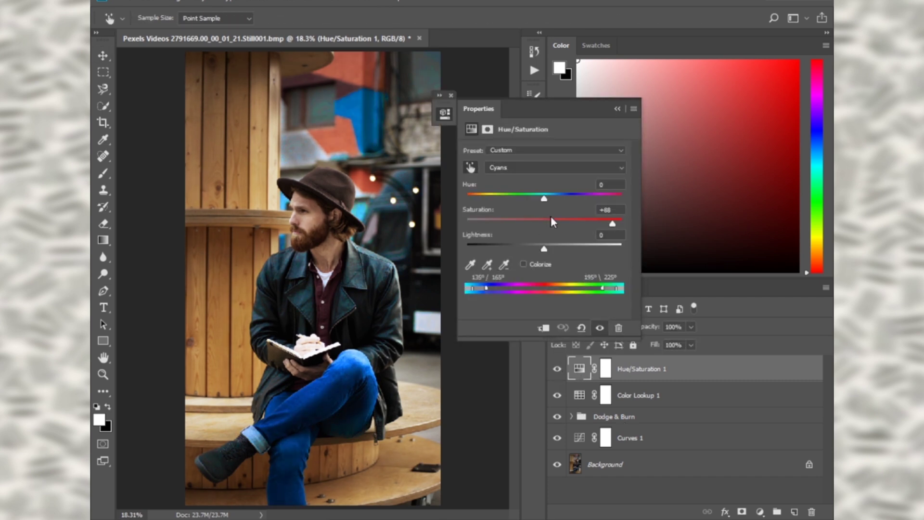
{"action": "left_click_drag", "start_coordinate": [544, 214], "coordinate": [536, 221]}
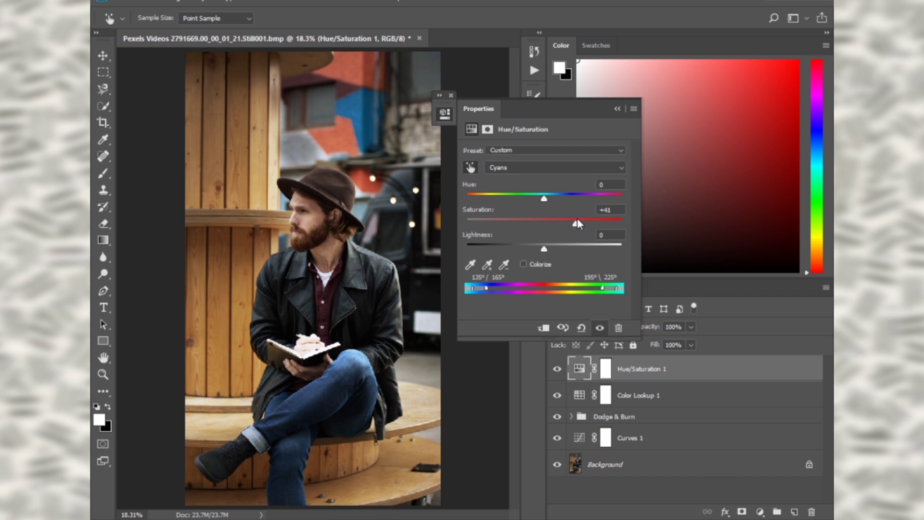
{"action": "left_click", "coordinate": [451, 95]}
Check the Cyans change by hiding and showing the Hue/Saturation 1 layer
{"action": "left_click", "coordinate": [557, 369]}
{"action": "left_click", "coordinate": [557, 369]}
{"action": "left_click", "coordinate": [557, 369]}
{"action": "left_click", "coordinate": [557, 369]}
Add a Gradient Map adjustment layer with a purple-to-orange gradient above Hue/Saturation 1 and close its properties
{"action": "left_click", "coordinate": [760, 512]}
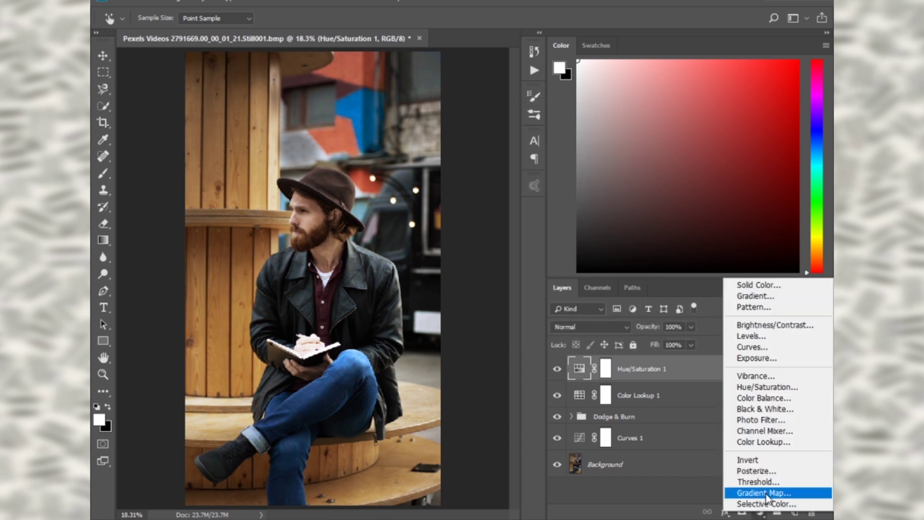
{"action": "left_click", "coordinate": [764, 491]}
{"action": "left_click", "coordinate": [483, 128]}
{"action": "left_click", "coordinate": [500, 125]}
{"action": "left_click", "coordinate": [652, 109]}
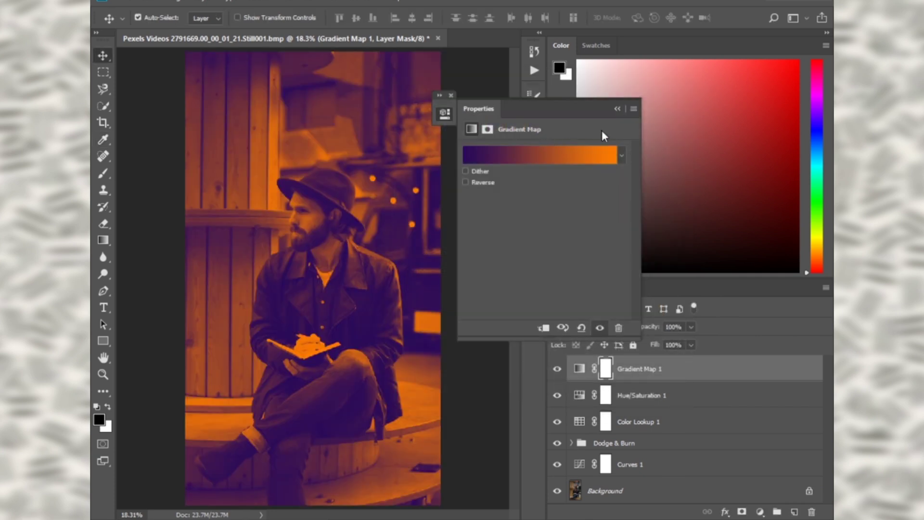
{"action": "left_click", "coordinate": [451, 96]}
Try the Soft Light blend mode on the Gradient Map 1 layer and return it to Normal
{"action": "left_click", "coordinate": [577, 329]}
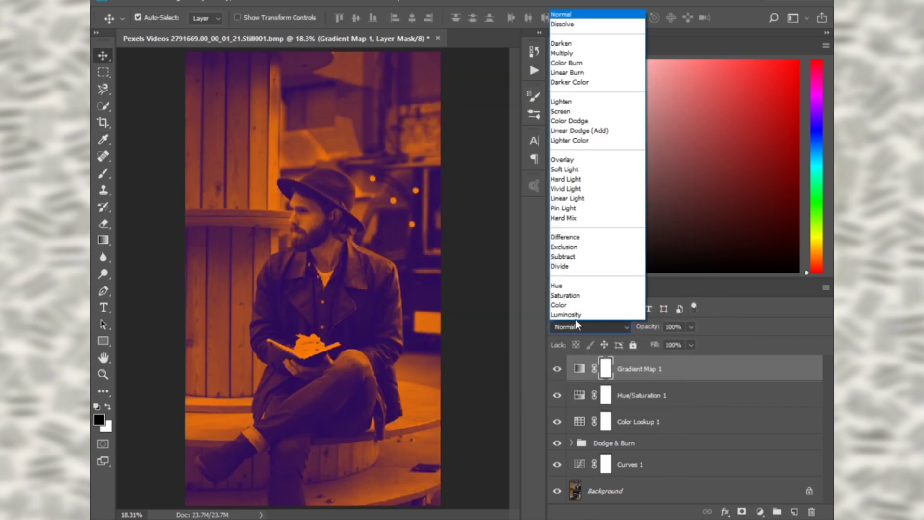
{"action": "left_click", "coordinate": [567, 169]}
{"action": "left_click", "coordinate": [577, 332]}
{"action": "left_click", "coordinate": [586, 15]}
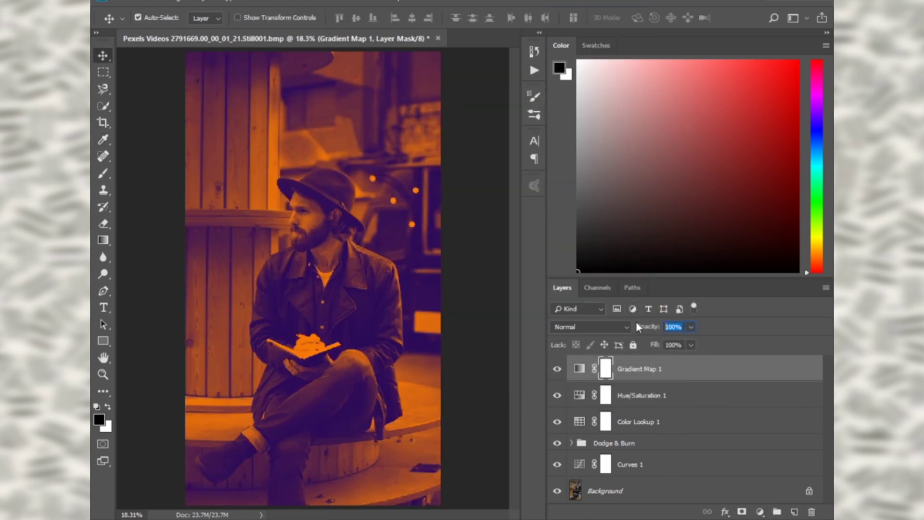
Try 80% opacity and 60% fill on the Gradient Map 1 layer, and settle on 40% for both
{"action": "type", "text": "80"}
{"action": "key", "text": "Tab"}
{"action": "type", "text": "60"}
{"action": "left_click", "coordinate": [667, 327]}
{"action": "type", "text": "40"}
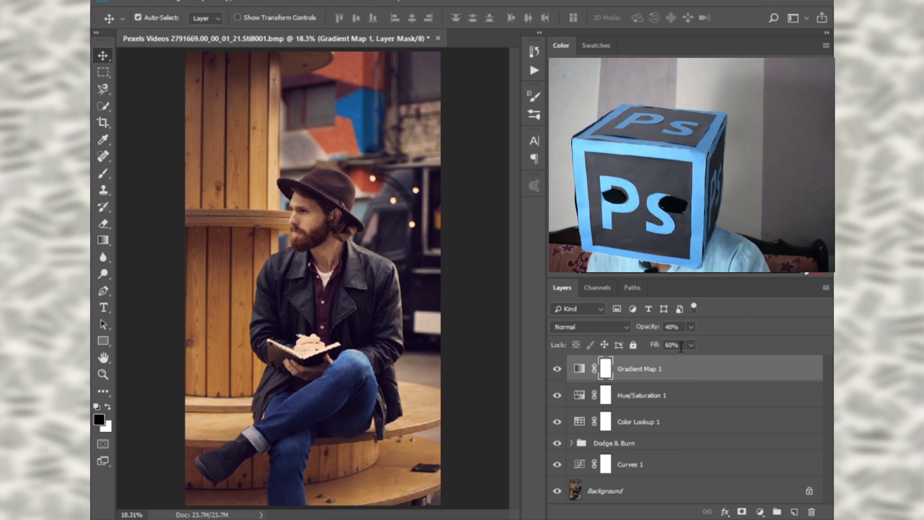
{"action": "left_click", "coordinate": [654, 351]}
{"action": "type", "text": "40"}
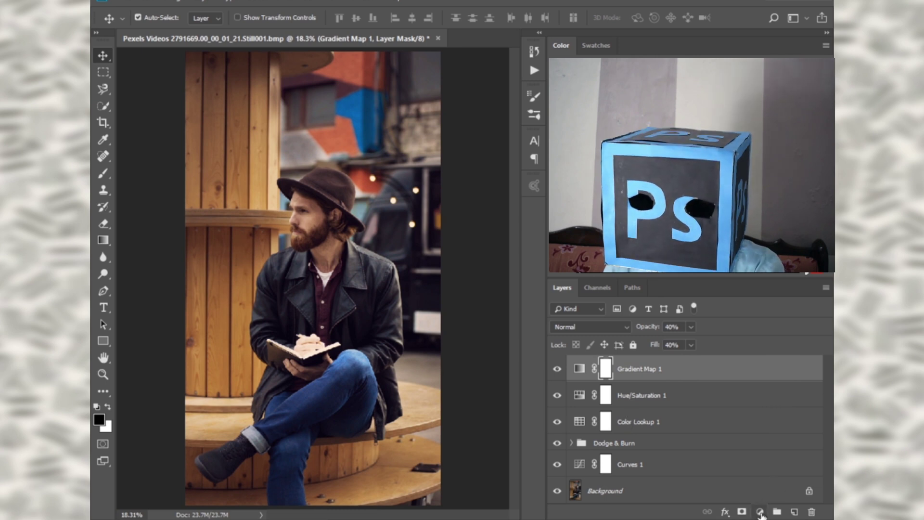
{"action": "left_click", "coordinate": [763, 509]}
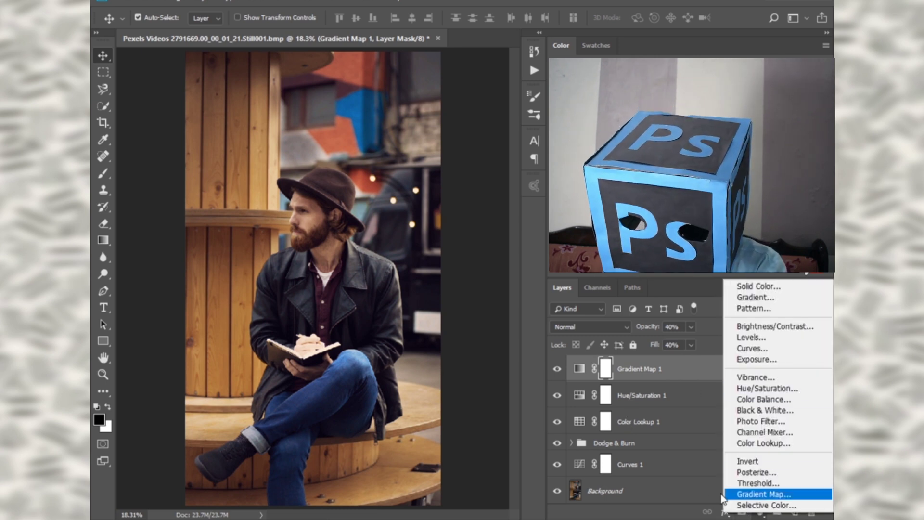
{"action": "left_click", "coordinate": [519, 454]}
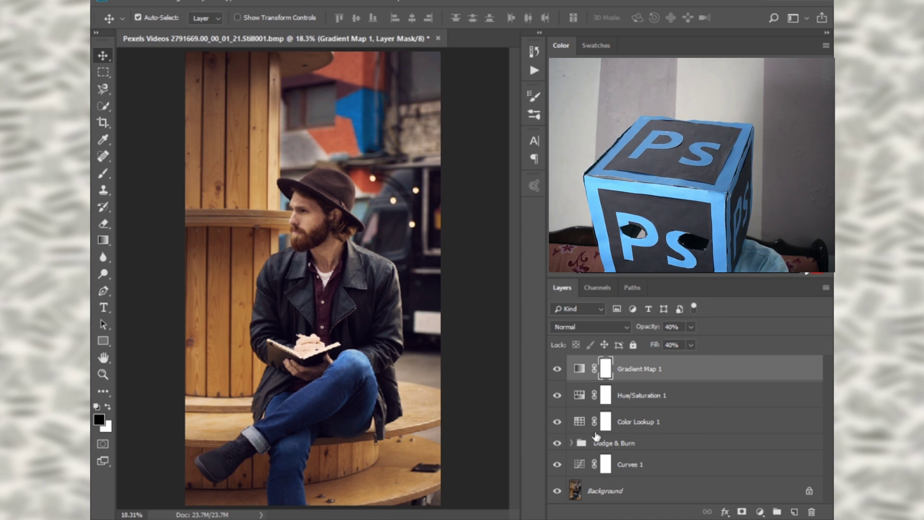
Export the grade as color lookup tables in 3DL and CUBE formats only, saved as Luts in the Luts folder on the Desktop
{"action": "left_click", "coordinate": [124, 2]}
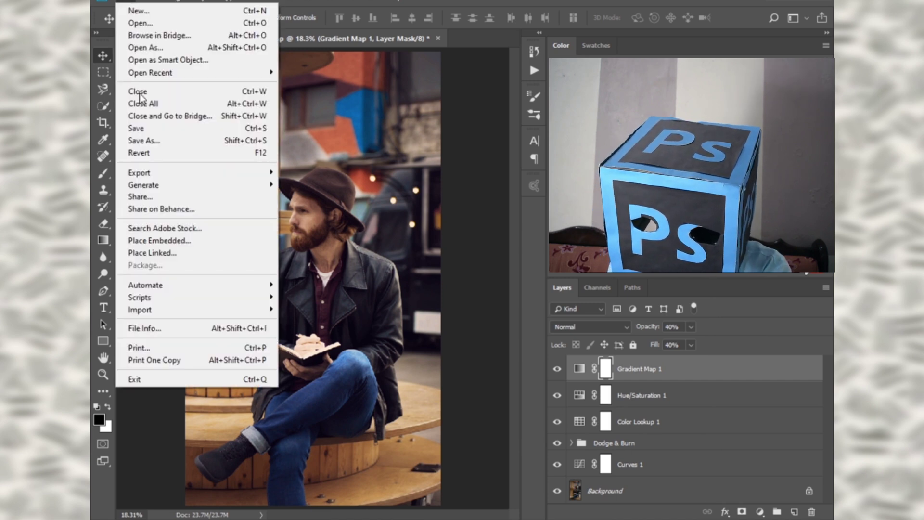
{"action": "mouse_move", "coordinate": [177, 173]}
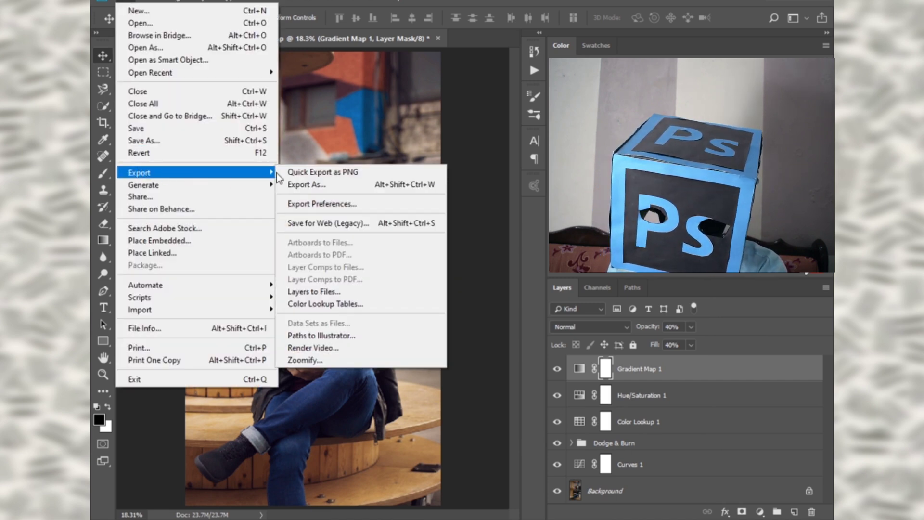
{"action": "left_click", "coordinate": [319, 304]}
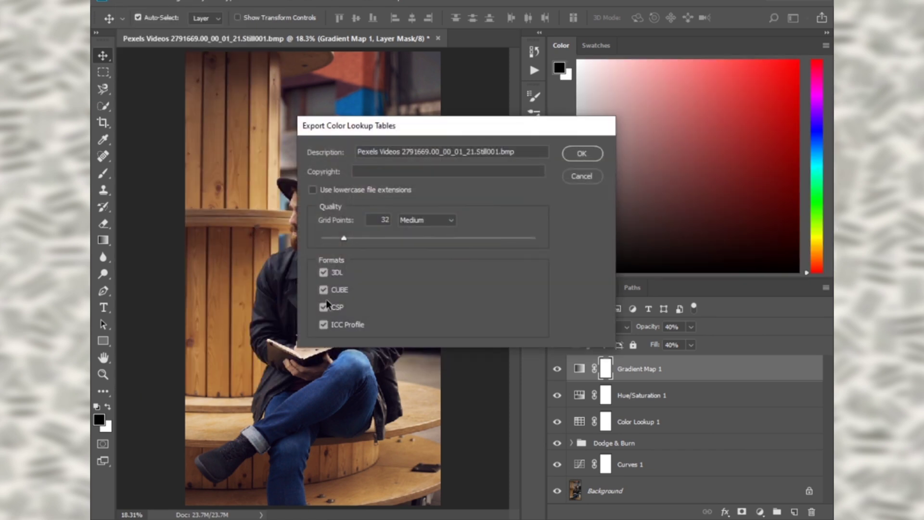
{"action": "left_click", "coordinate": [324, 307]}
{"action": "left_click", "coordinate": [323, 325]}
{"action": "left_click", "coordinate": [581, 154]}
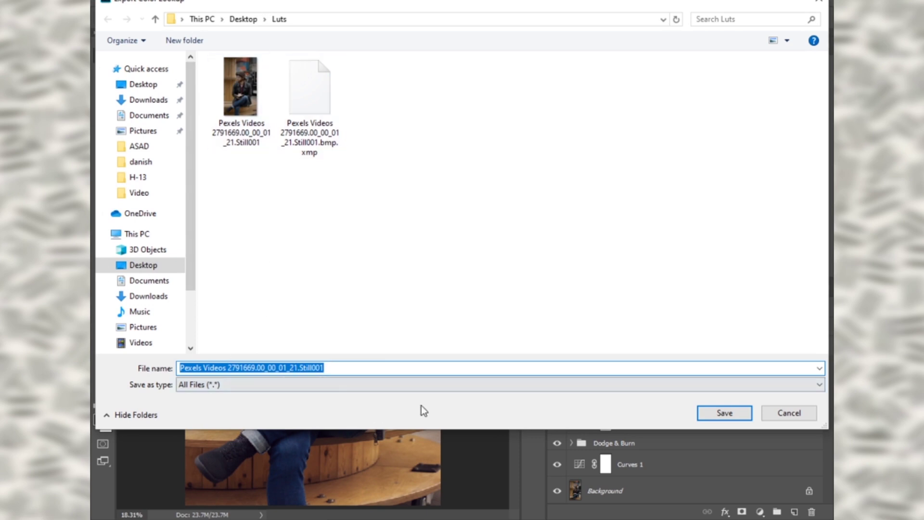
{"action": "type", "text": "Luts"}
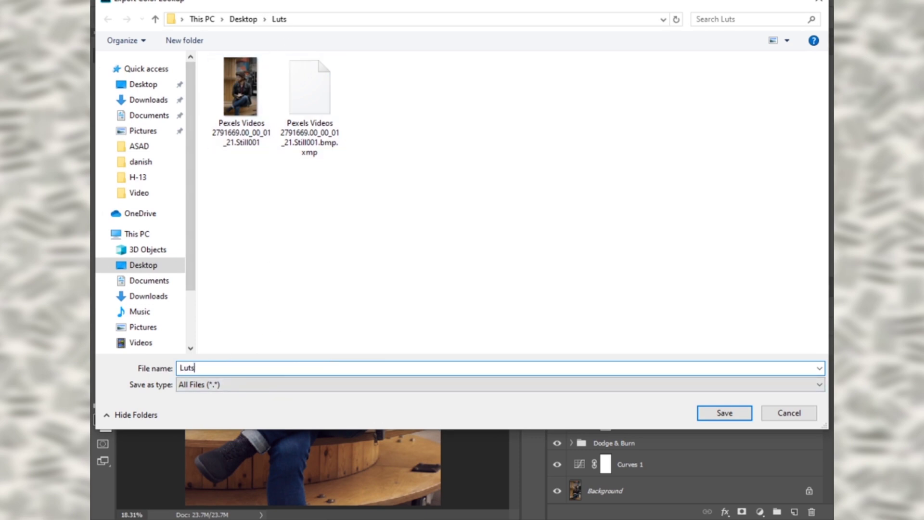
{"action": "key", "text": "Return"}
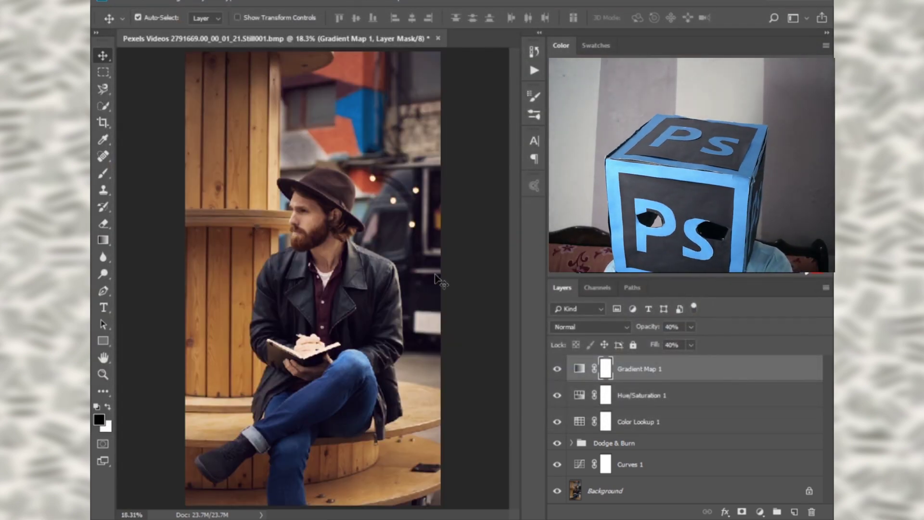
Quit Photoshop without saving the changes to the still and return to Premiere Pro
{"action": "key", "text": "ctrl+w"}
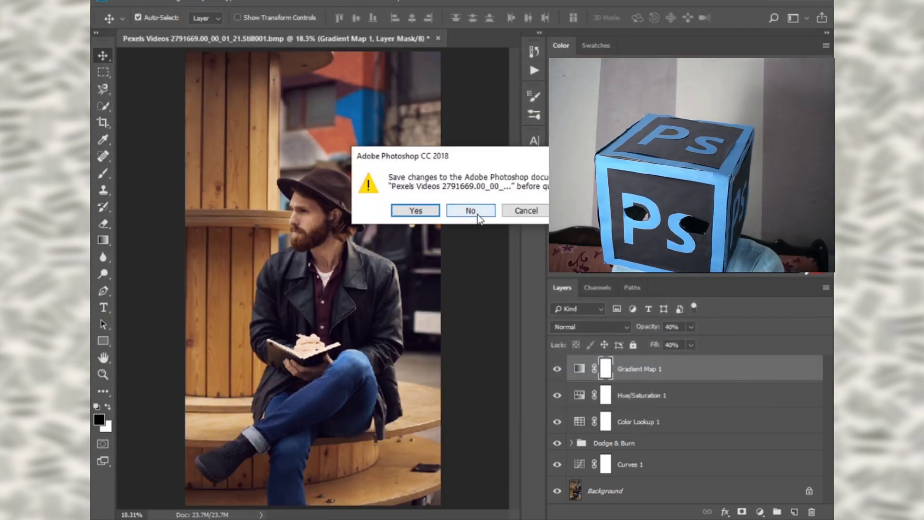
{"action": "left_click", "coordinate": [476, 212]}
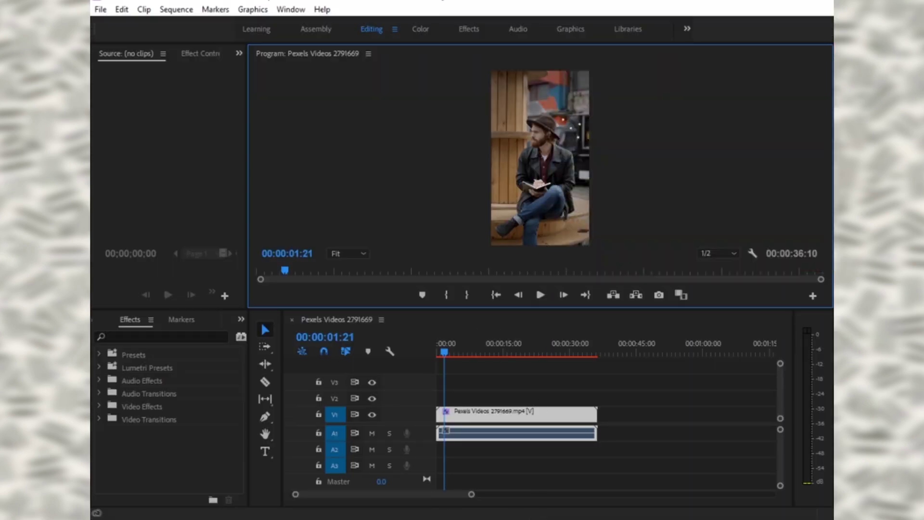
Switch to the Color workspace and apply Luts.3DL from the Luts folder on the Desktop as the clip's Creative look
{"action": "left_click", "coordinate": [421, 29]}
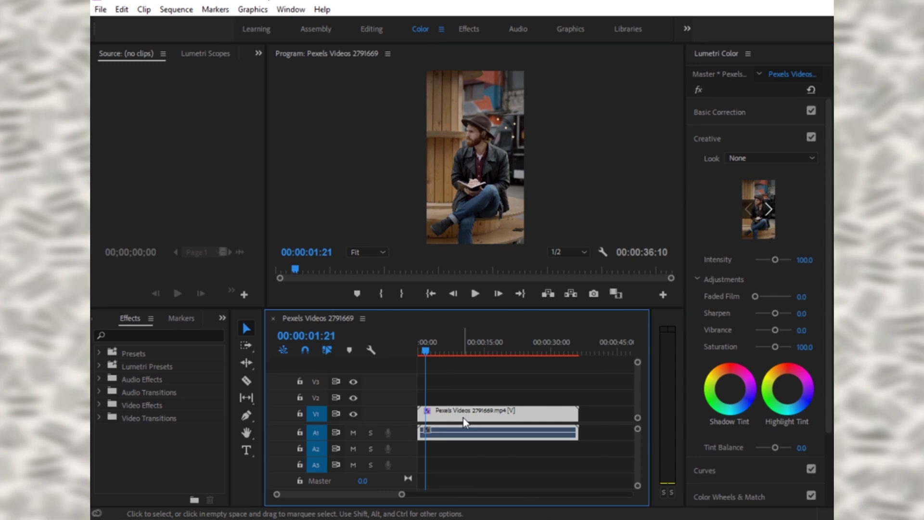
{"action": "left_click", "coordinate": [740, 158]}
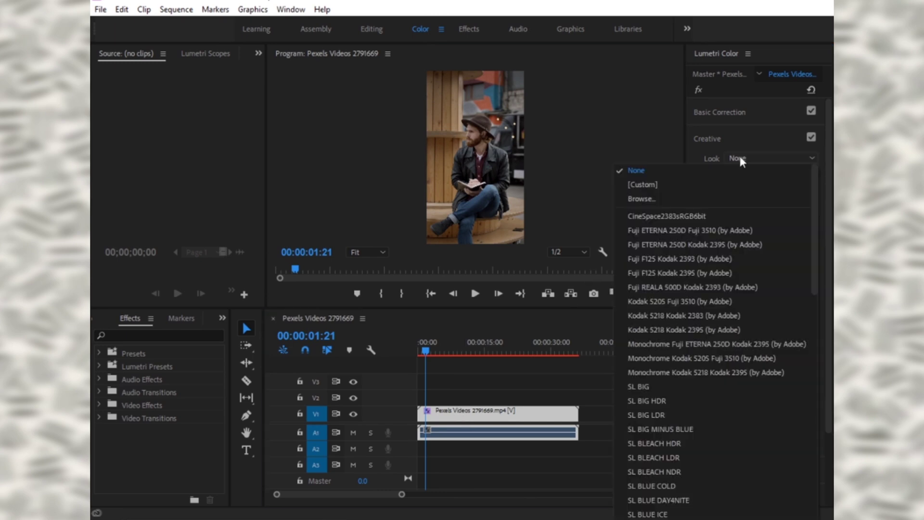
{"action": "left_click", "coordinate": [636, 197]}
{"action": "left_click", "coordinate": [237, 140]}
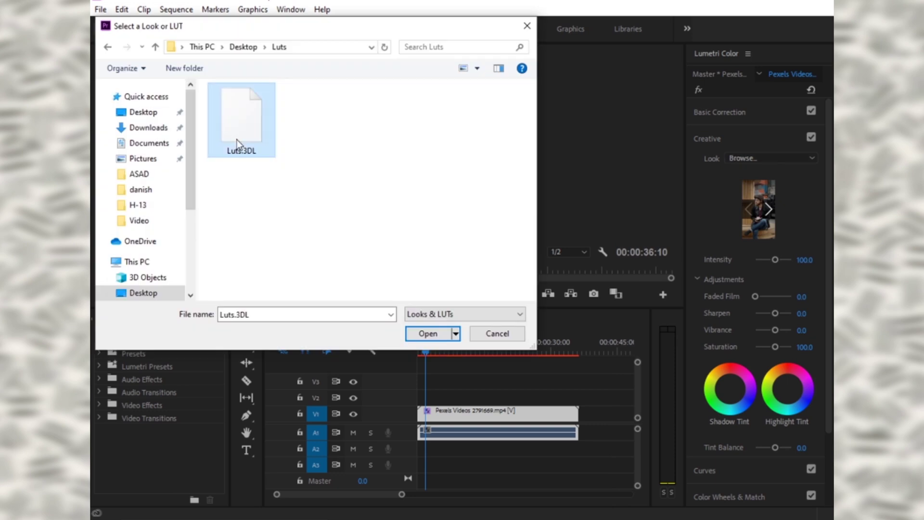
{"action": "left_click", "coordinate": [427, 332]}
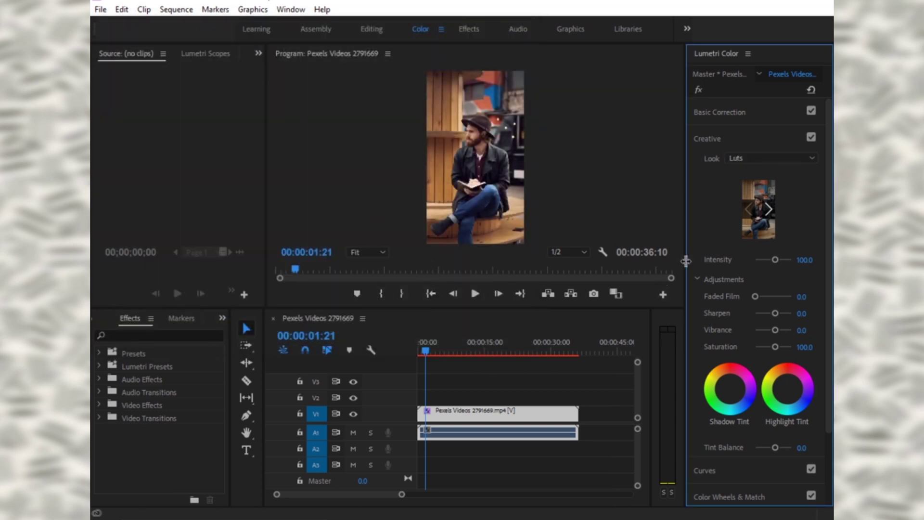
With the playhead at the sequence start, enlarge the Source and Program monitors and load the timeline clip into the Source monitor
{"action": "left_click_drag", "start_coordinate": [427, 351], "coordinate": [384, 346]}
{"action": "left_click_drag", "start_coordinate": [265, 164], "coordinate": [407, 163]}
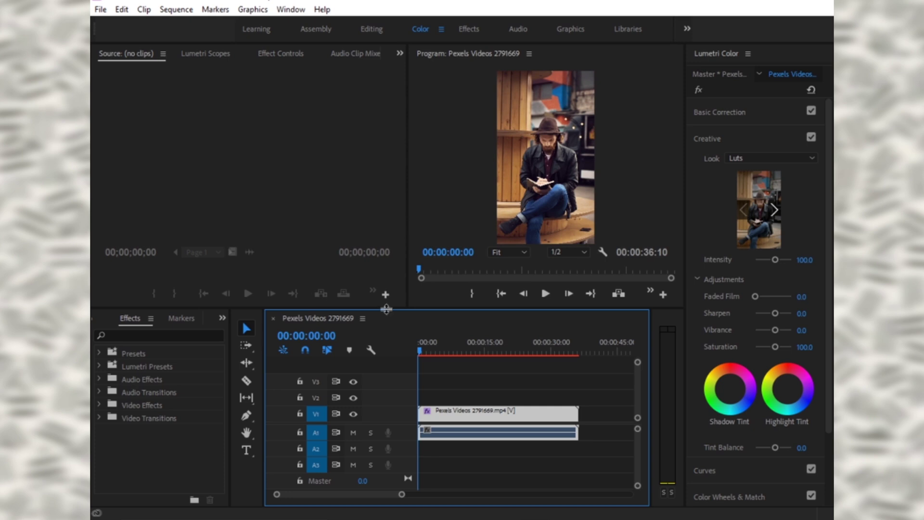
{"action": "left_click_drag", "start_coordinate": [386, 308], "coordinate": [396, 412]}
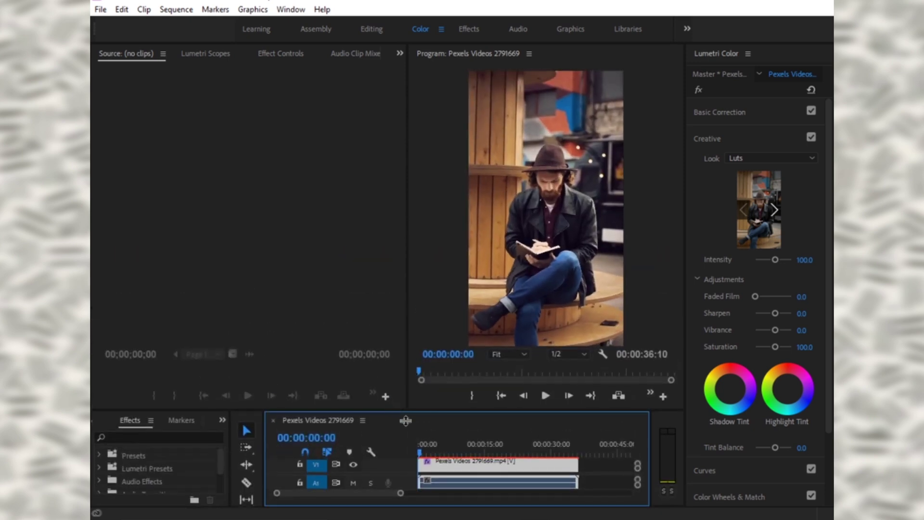
{"action": "double_click", "coordinate": [464, 469]}
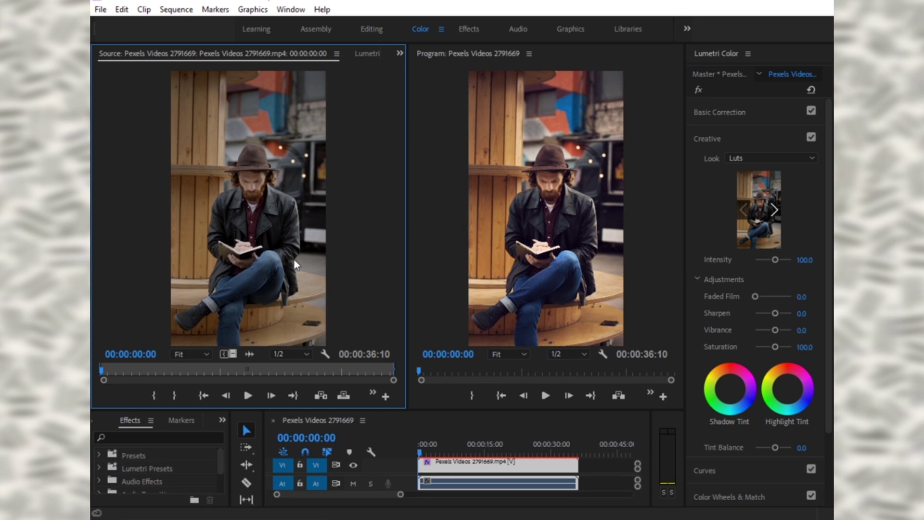
Play the ungraded source clip and the graded sequence to compare them, and return the sequence playhead to the start
{"action": "key", "text": "space"}
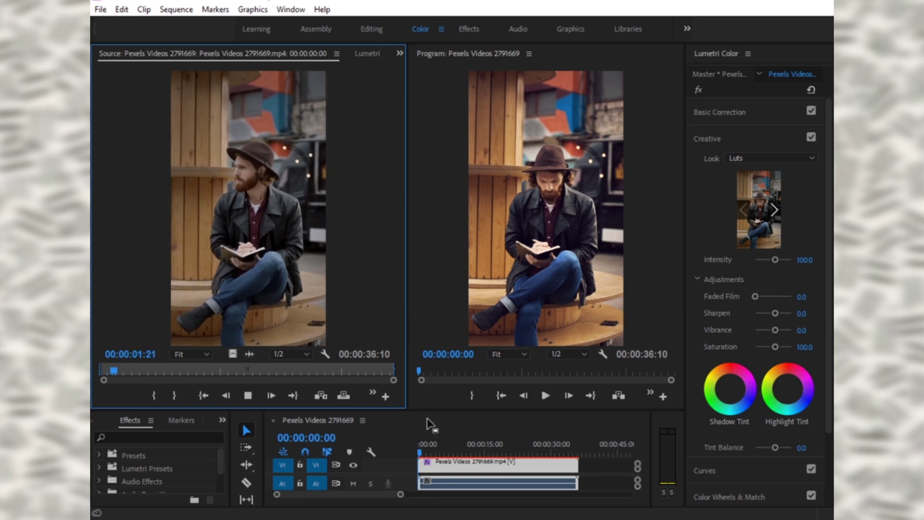
{"action": "left_click", "coordinate": [451, 296]}
{"action": "key", "text": "space"}
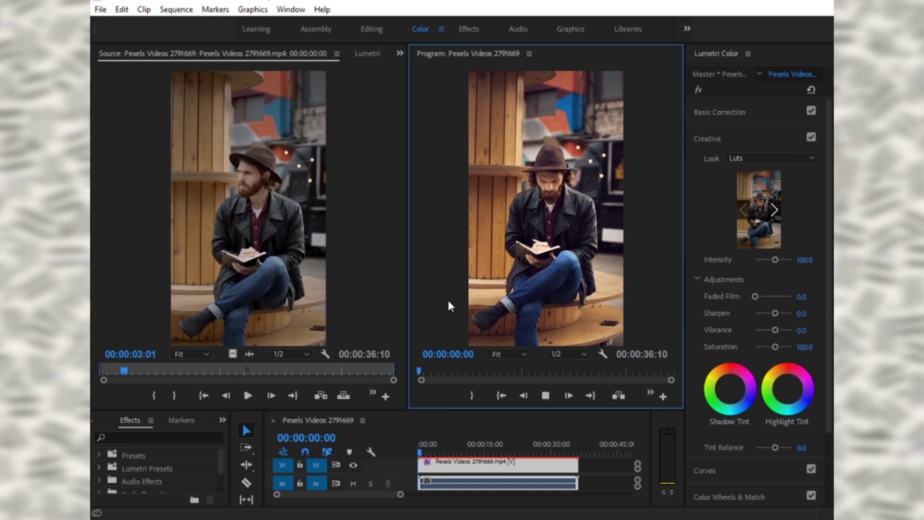
{"action": "key", "text": "space"}
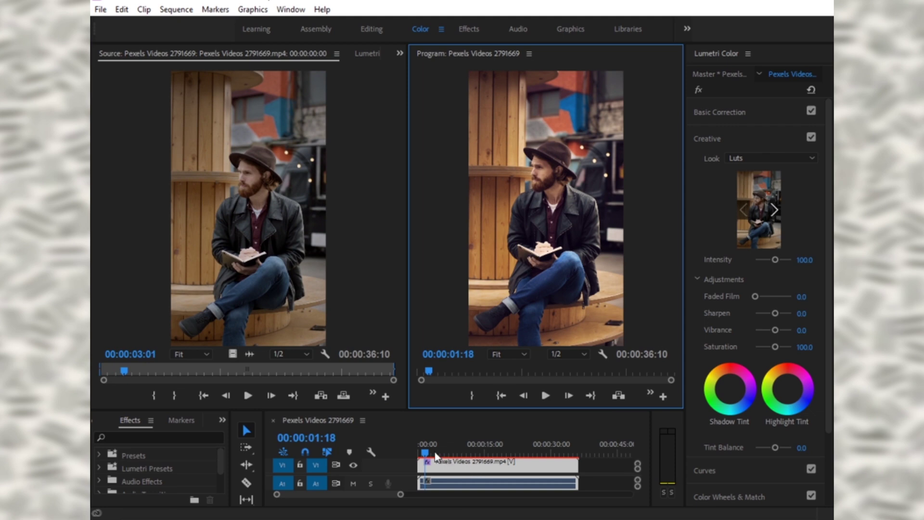
{"action": "left_click", "coordinate": [435, 455]}
{"action": "key", "text": "Home"}
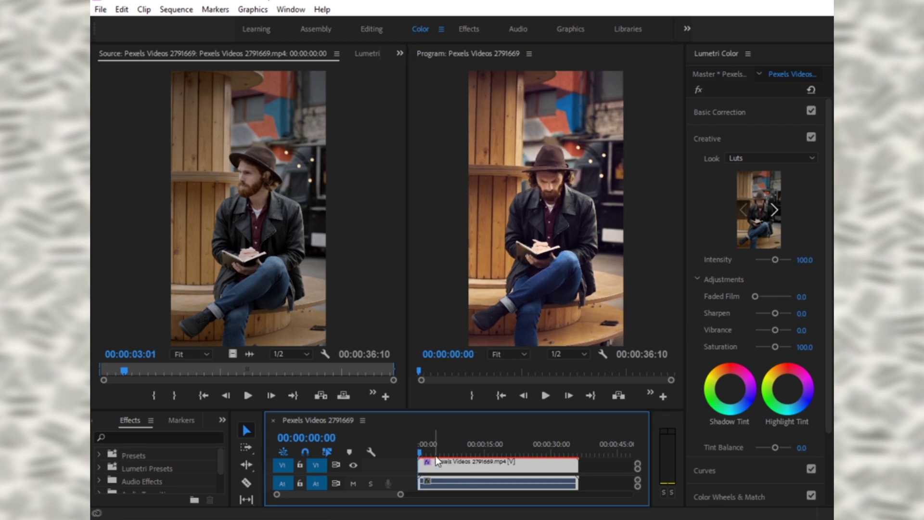